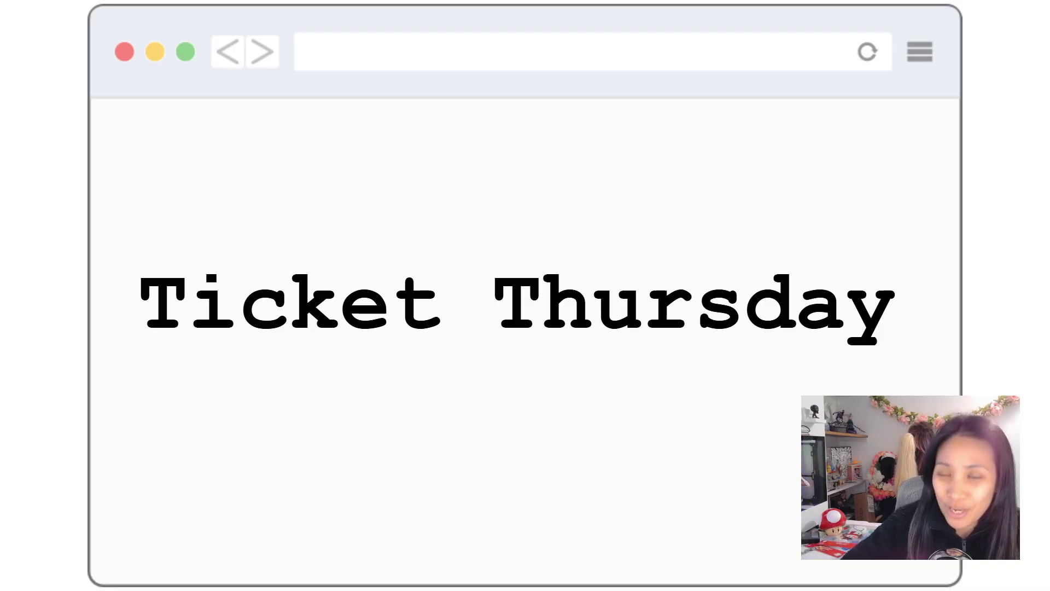
- Switch the browser to full screen to view the Open ticket queue
{"action": "key", "text": "F11"}
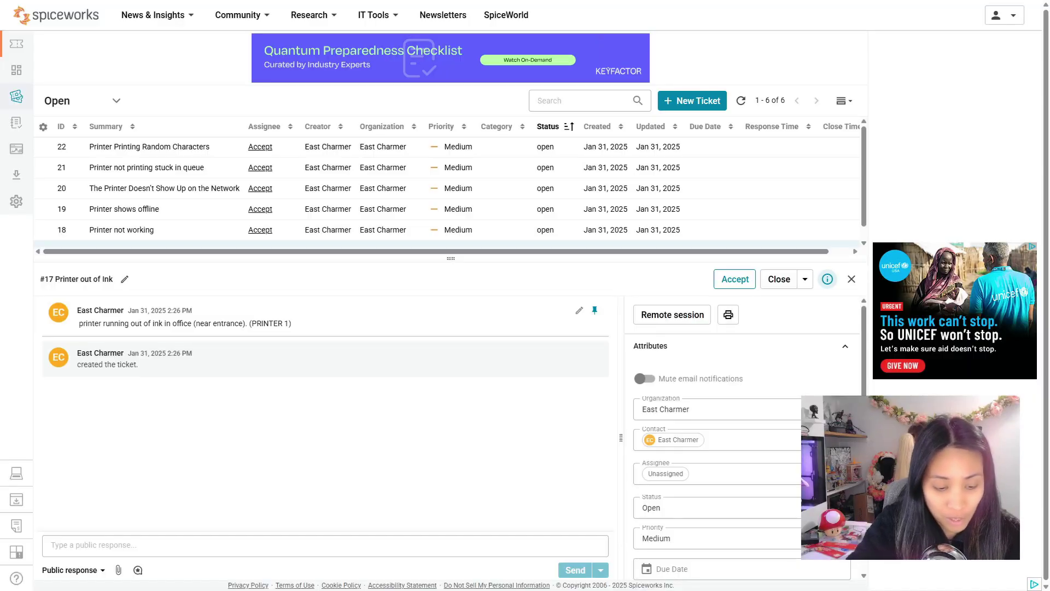
- Reply to #17 'Hello, I've replaced the toner and tested that it's now printing properly.' and close it
{"action": "left_click", "coordinate": [61, 545]}
{"action": "type", "text": "Hello, I'v"}
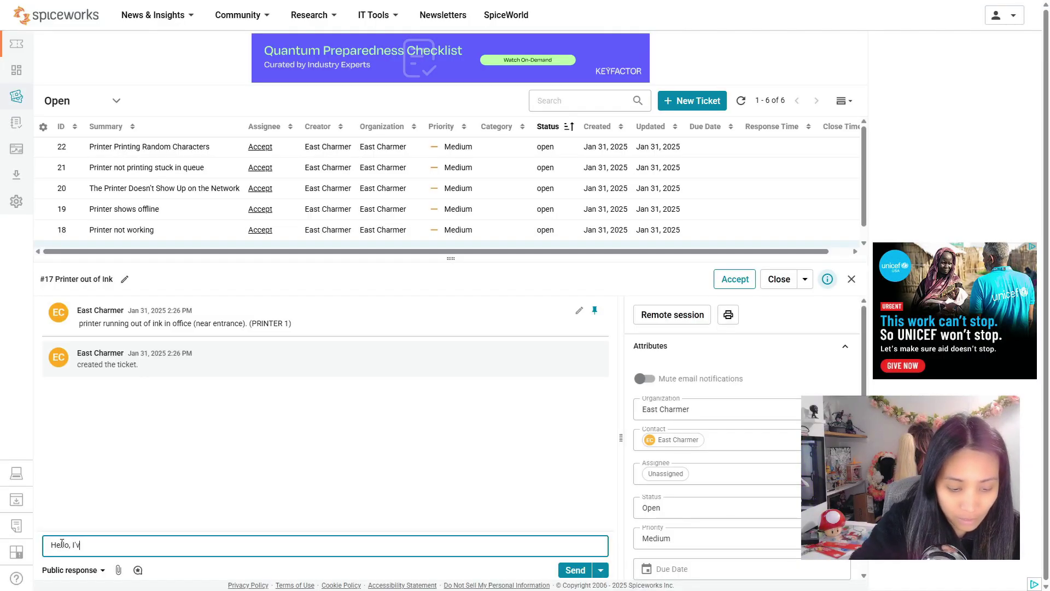
{"action": "type", "text": "e replaced the"}
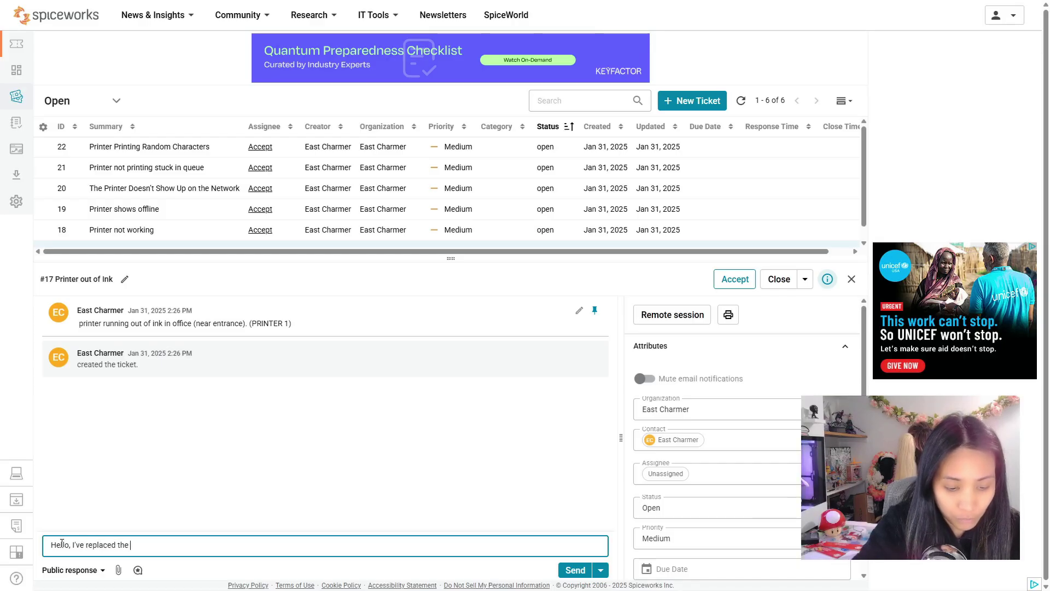
{"action": "type", "text": " toner and tested tha"}
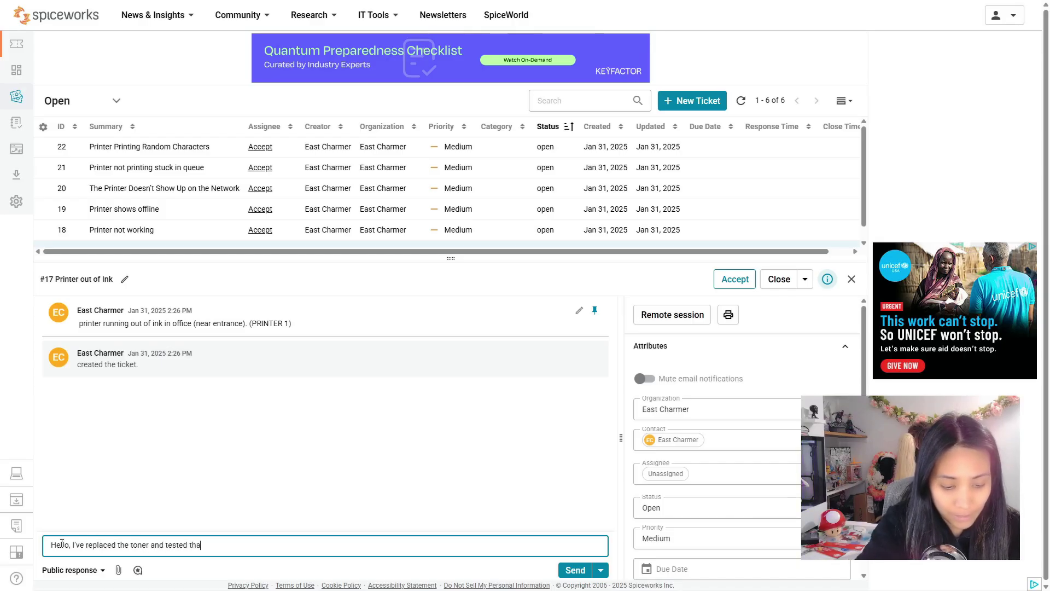
{"action": "type", "text": "t it's now printing properly"}
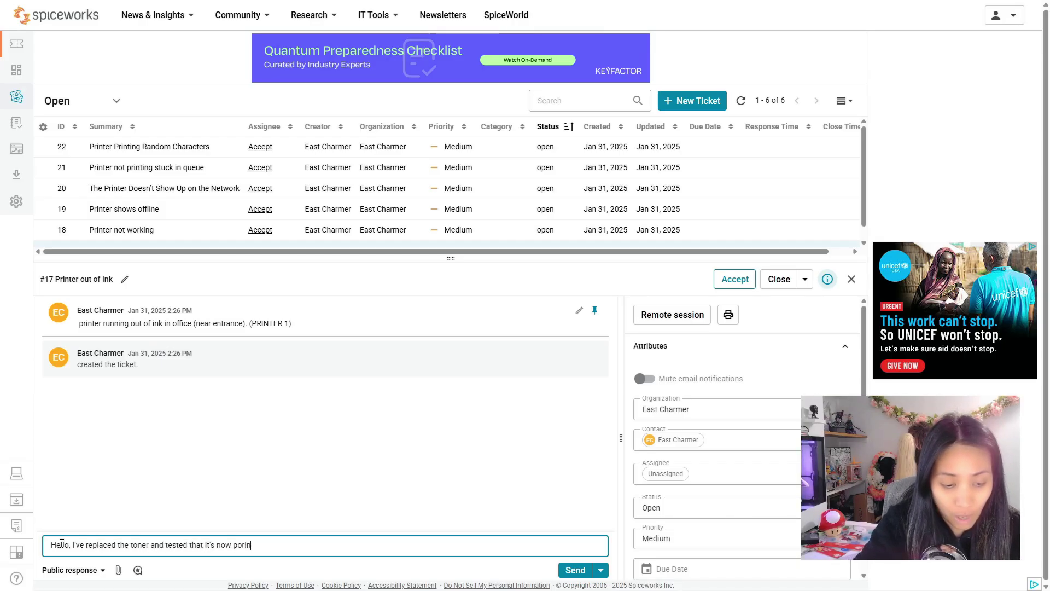
{"action": "type", "text": "."}
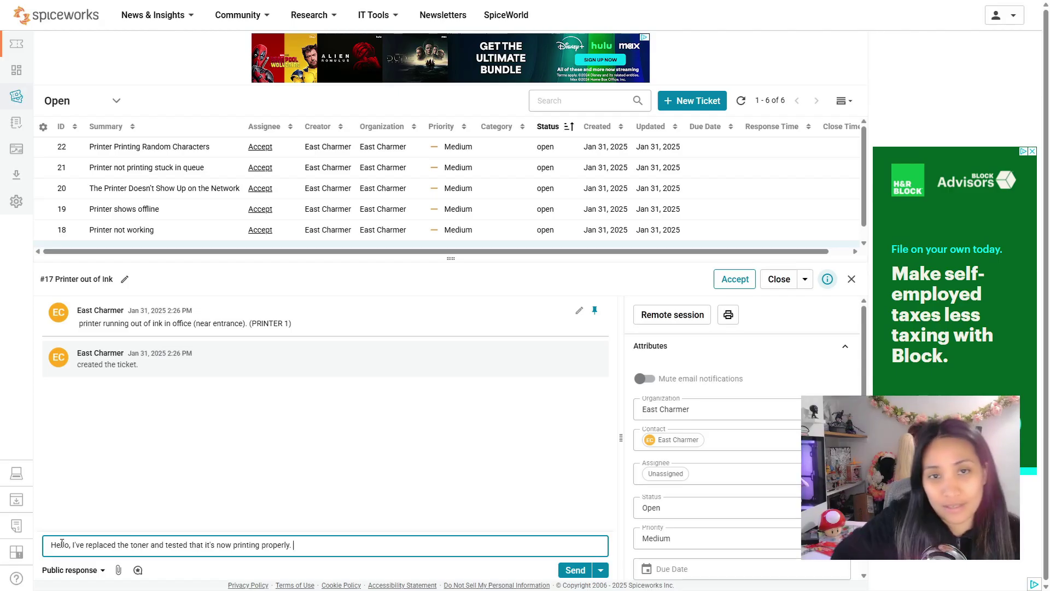
{"action": "left_click", "coordinate": [601, 573]}
{"action": "left_click", "coordinate": [583, 557]}
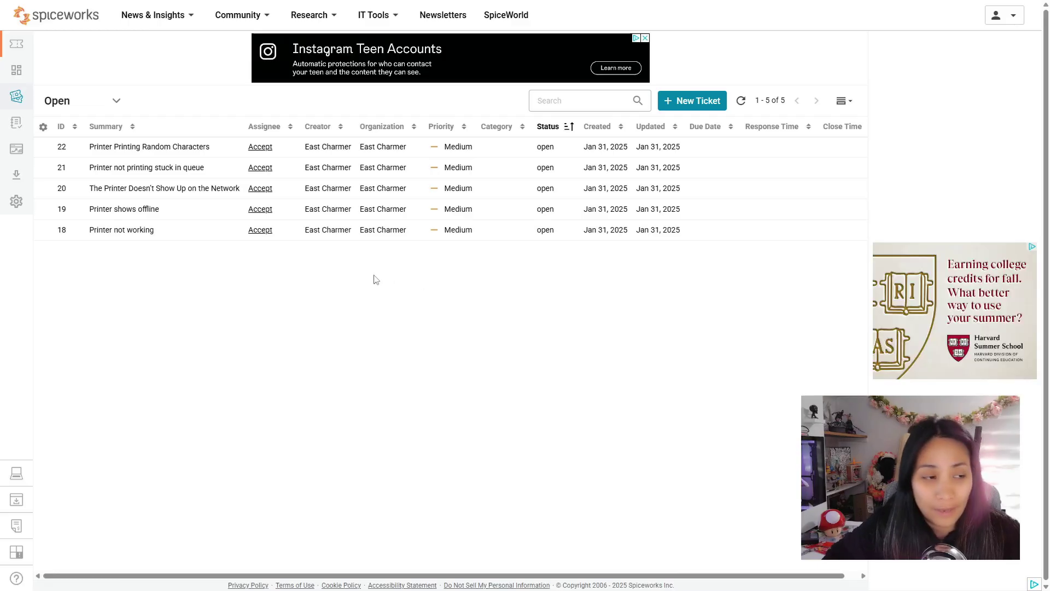
- Open ticket #18 'Printer not working' from the Open queue
{"action": "left_click", "coordinate": [112, 237]}
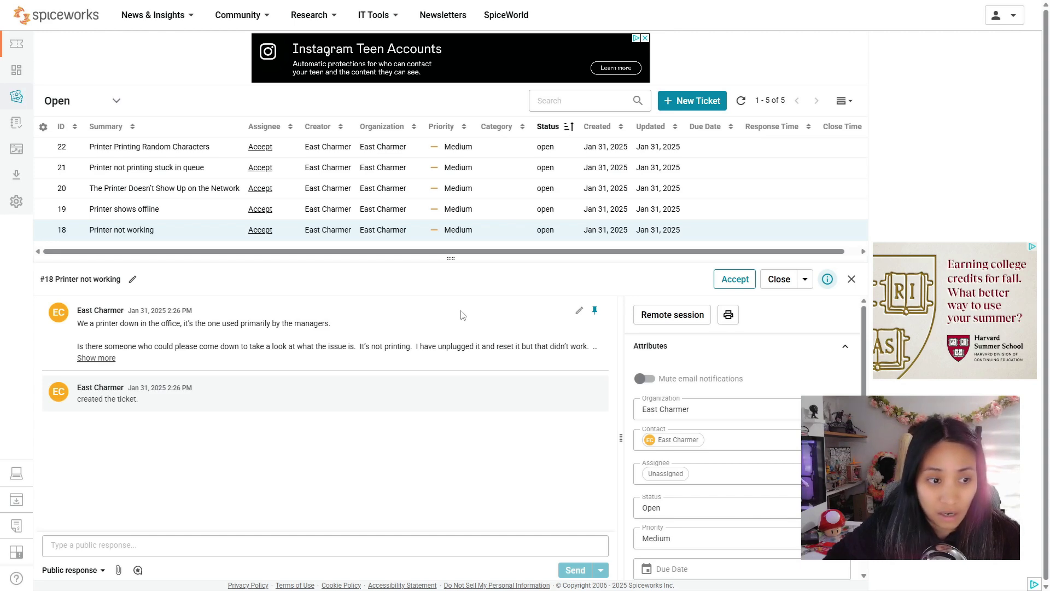
- Expand the requester's full message on ticket #18 via Show more
{"action": "left_click", "coordinate": [97, 358]}
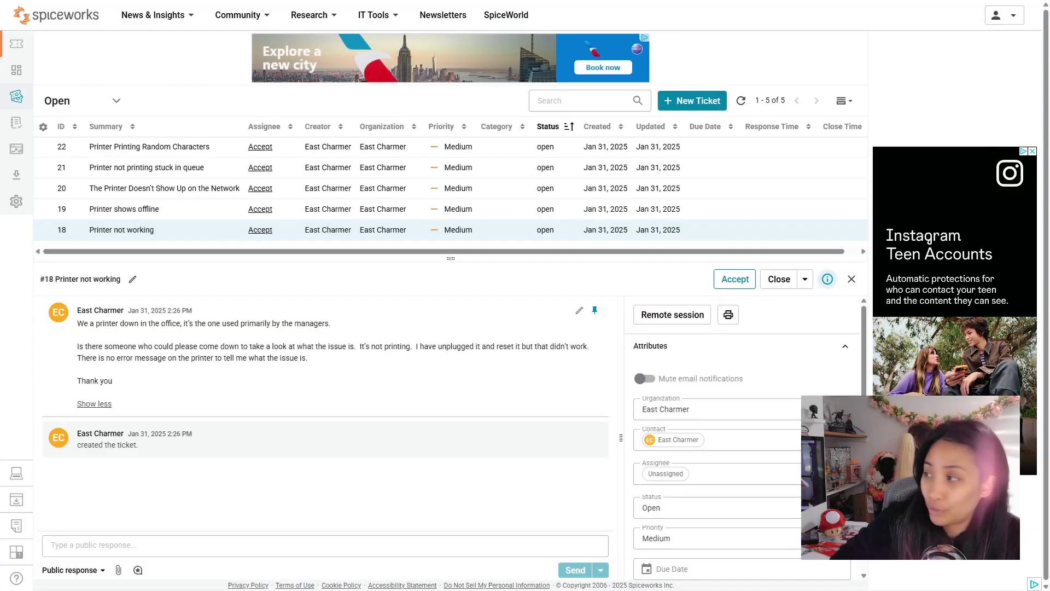
- Send ticket #18 a public reply: wrong ethernet port was used, printing tested and all set
{"action": "left_click", "coordinate": [228, 544]}
{"action": "type", "text": "Hello, "}
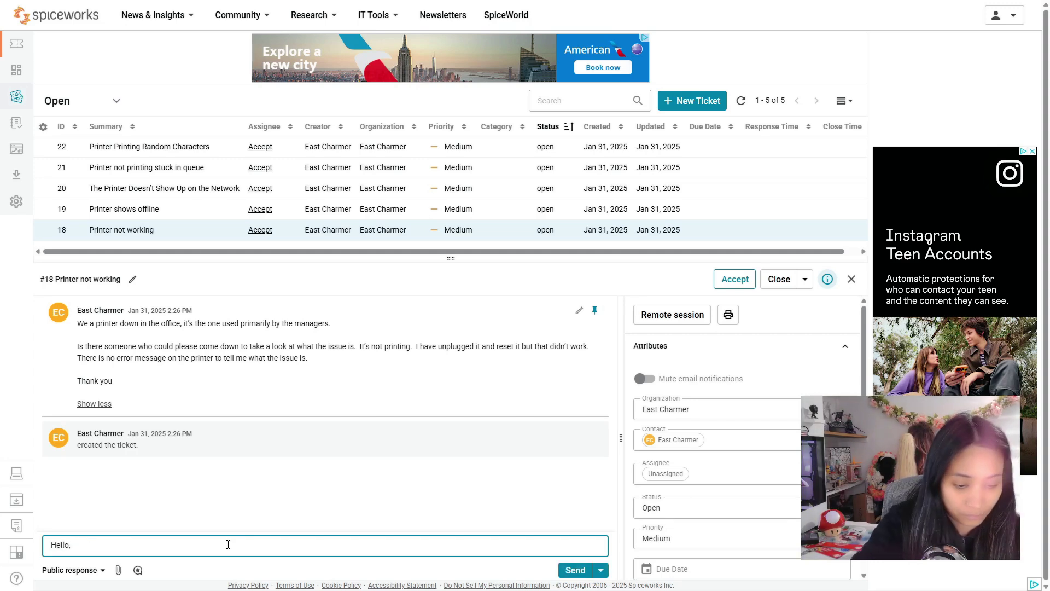
{"action": "type", "text": "The"}
{"action": "key", "text": "BackSpace"}
{"action": "key", "text": "BackSpace"}
{"action": "type", "text": "the printer has been fixed now. The"}
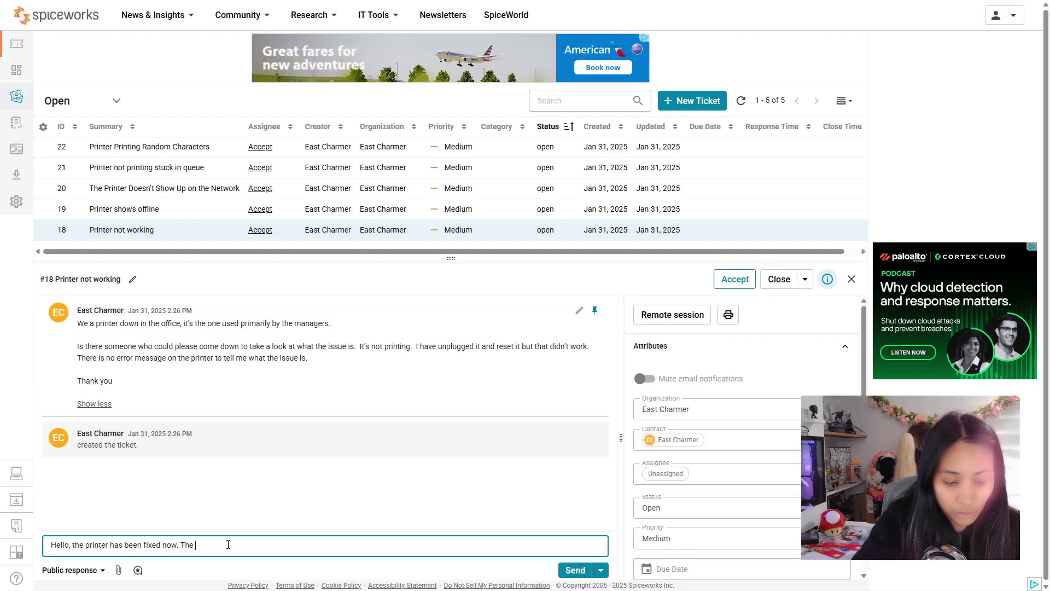
{"action": "type", "text": " wrong et"}
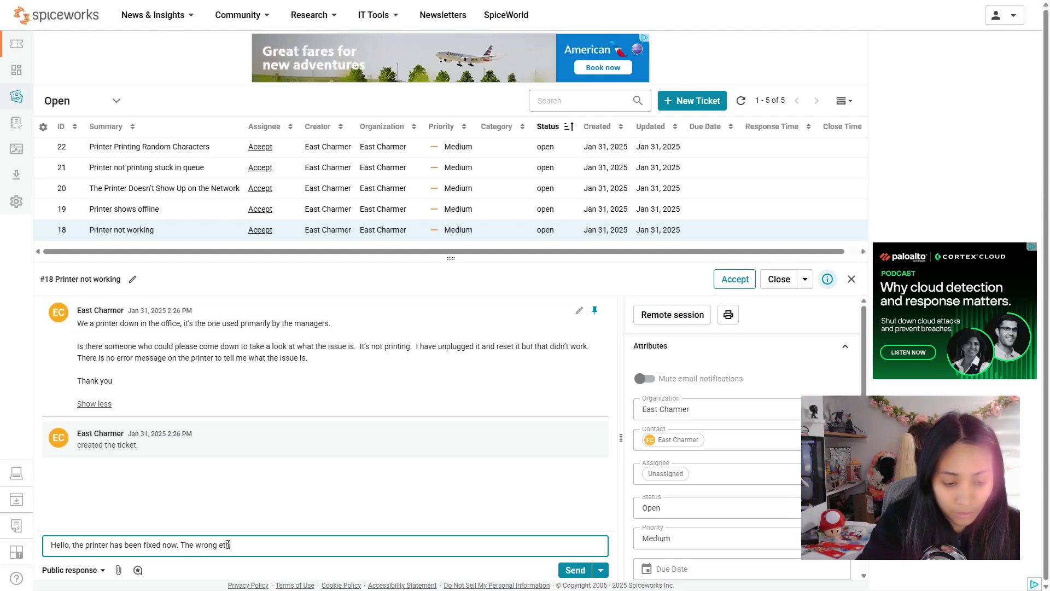
{"action": "type", "text": "hernet port was used"}
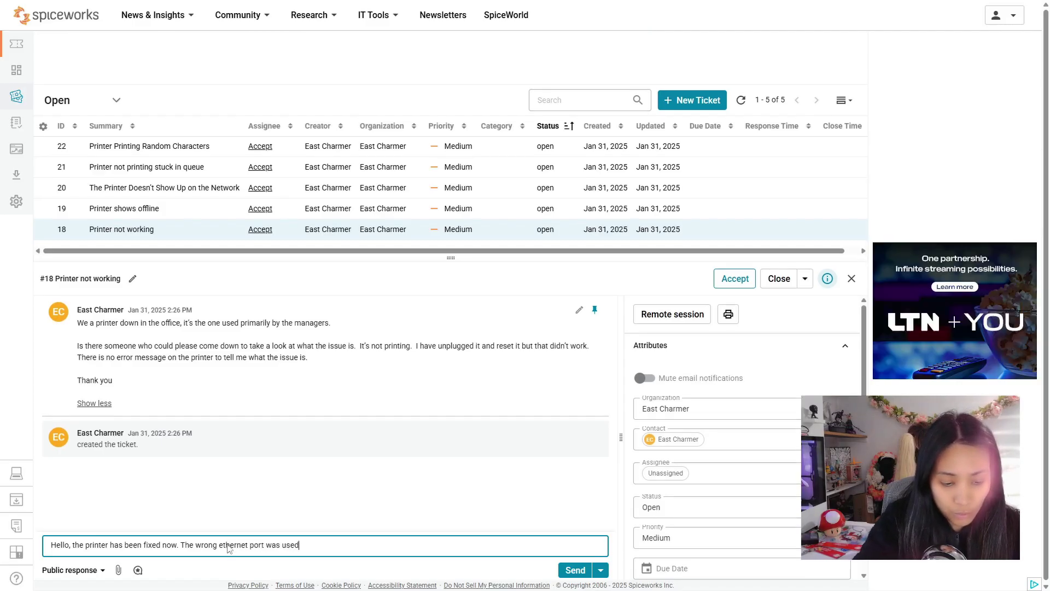
{"action": "type", "text": " to plug in t"}
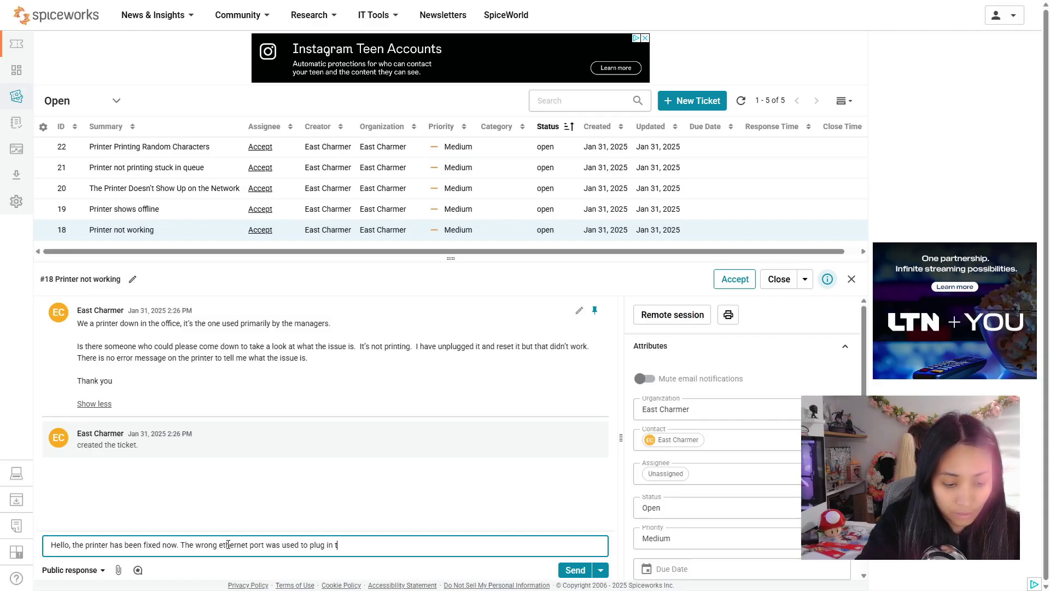
{"action": "type", "text": "he c"}
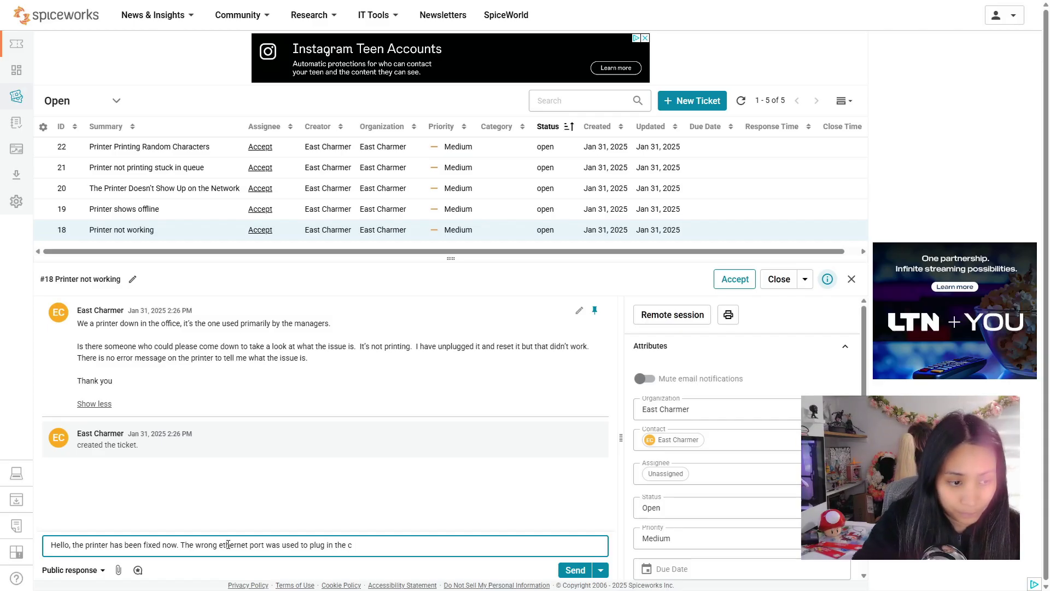
{"action": "type", "text": "vaable. "}
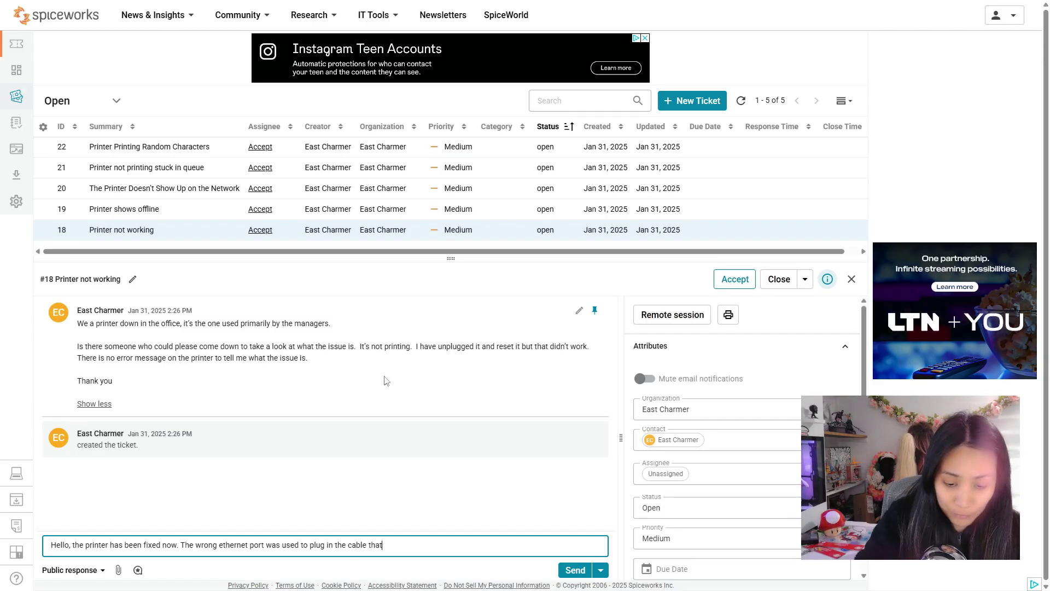
{"action": "type", "text": "'s showing offline. I"}
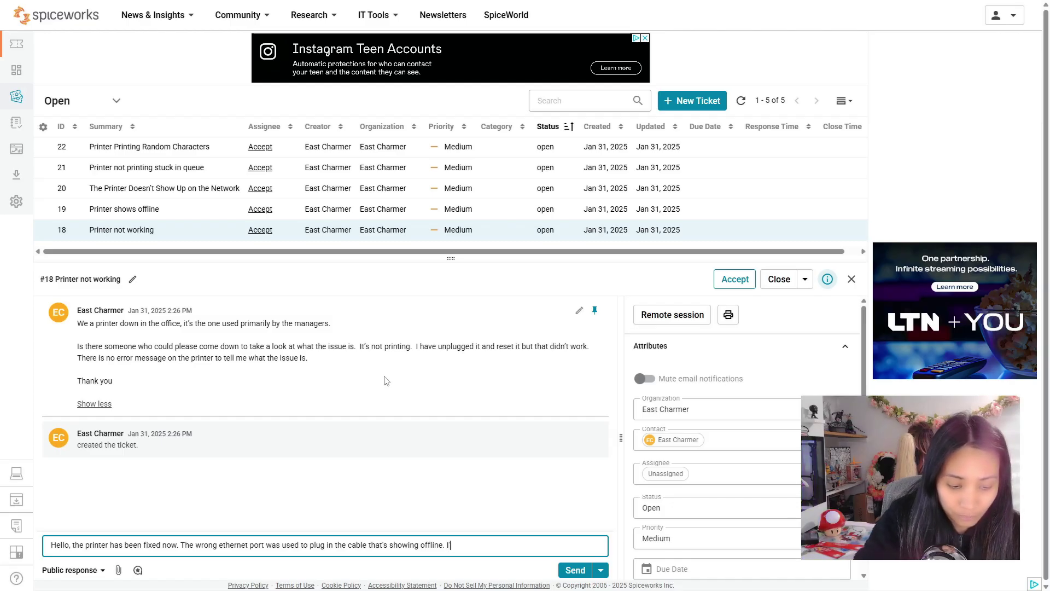
{"action": "type", "text": "tested "}
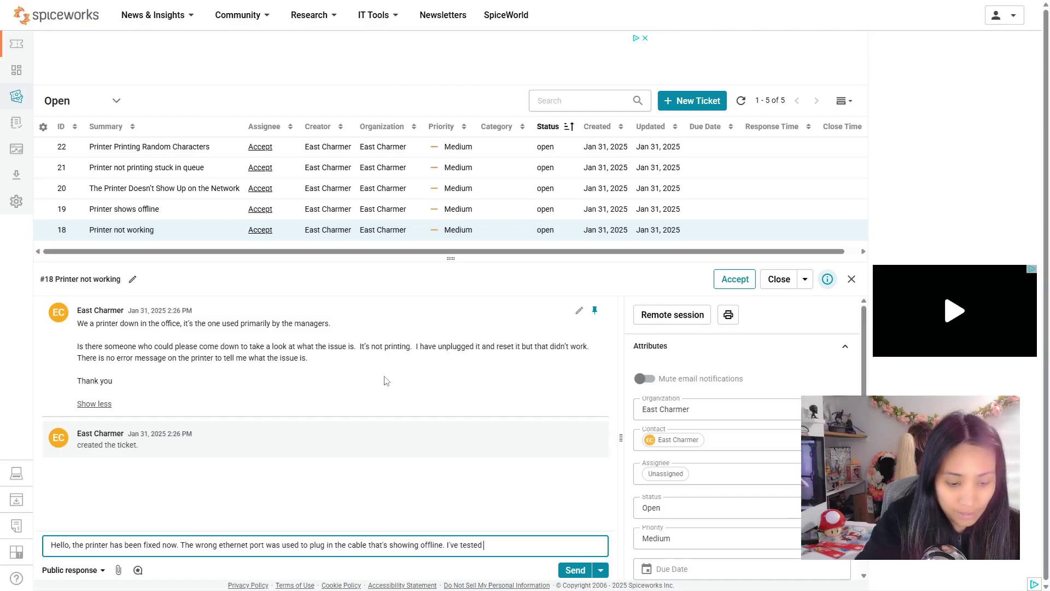
{"action": "type", "text": "printing fro"}
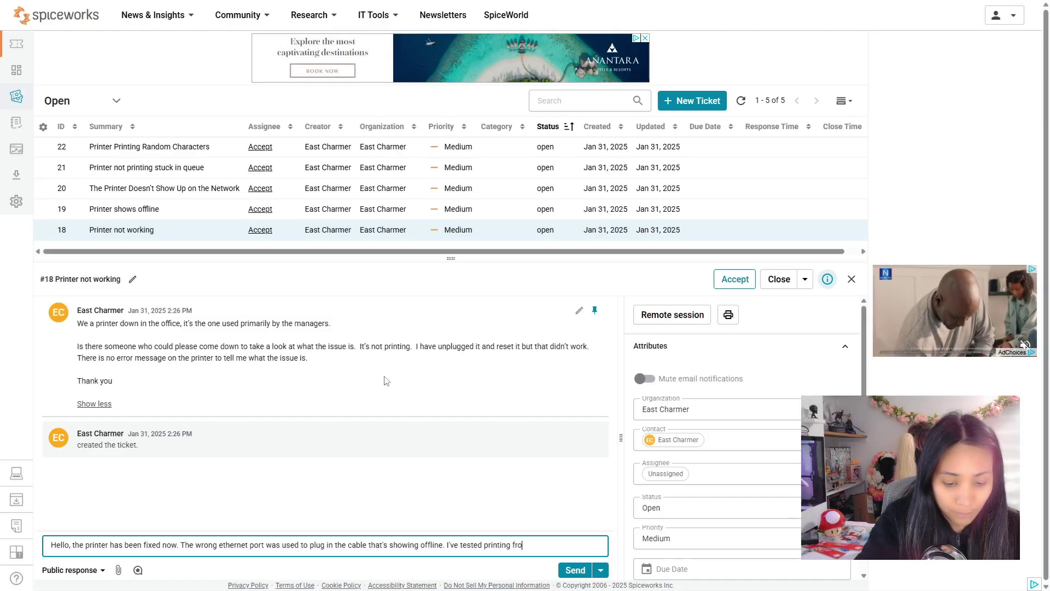
{"action": "type", "text": "m it and it should"}
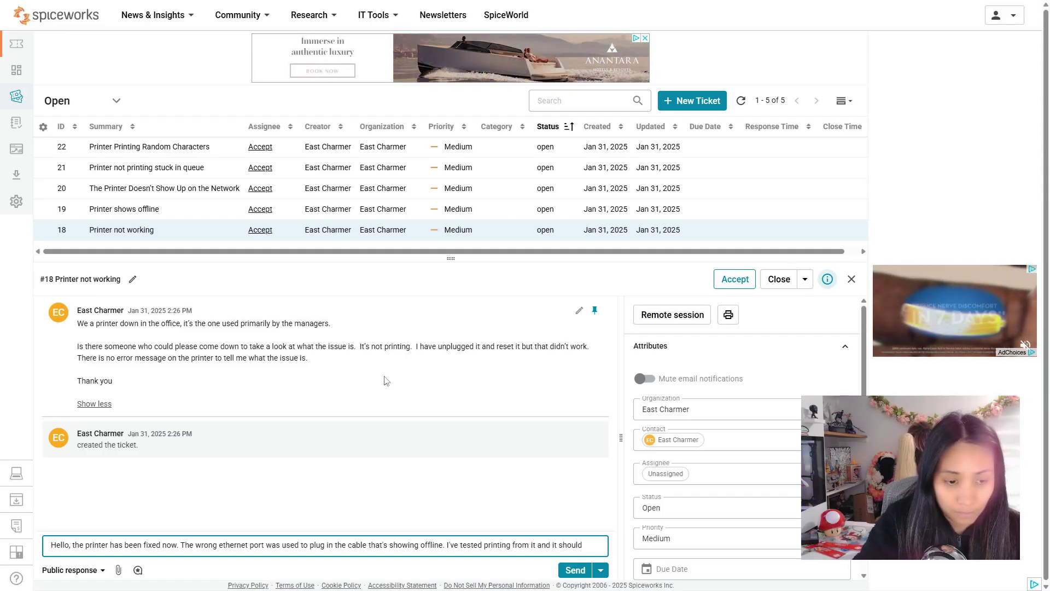
{"action": "type", "text": " be all set now."}
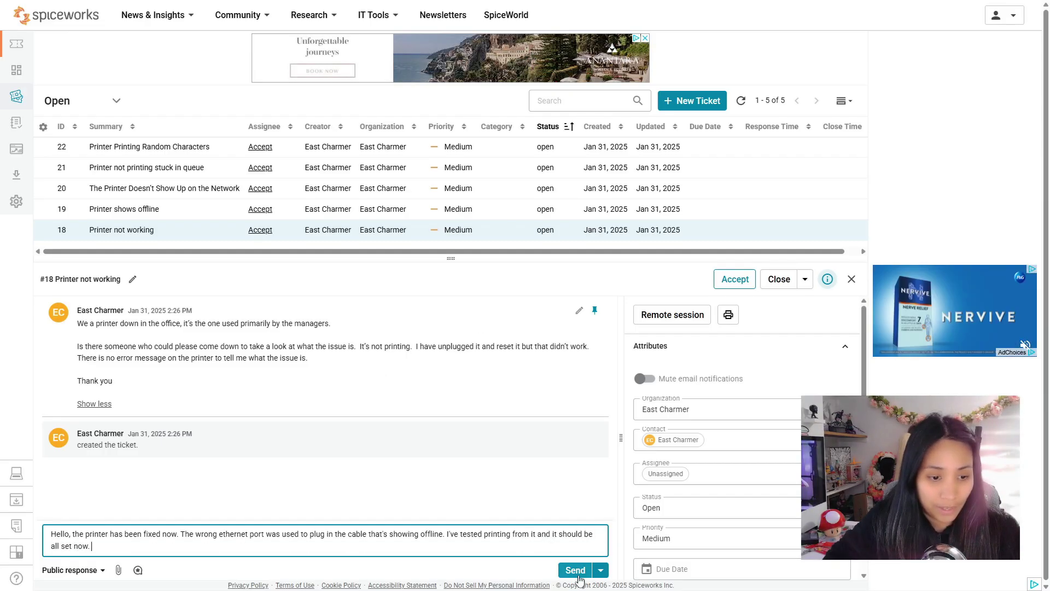
{"action": "left_click", "coordinate": [562, 553]}
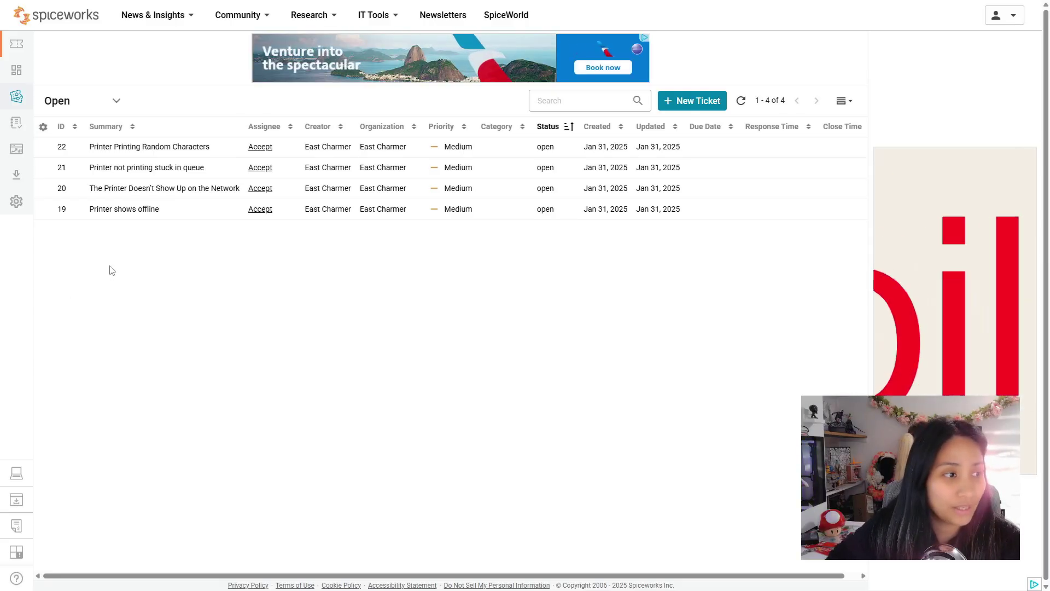
- Open ticket #19 'Printer shows offline' from the Open tickets list
{"action": "left_click", "coordinate": [129, 215]}
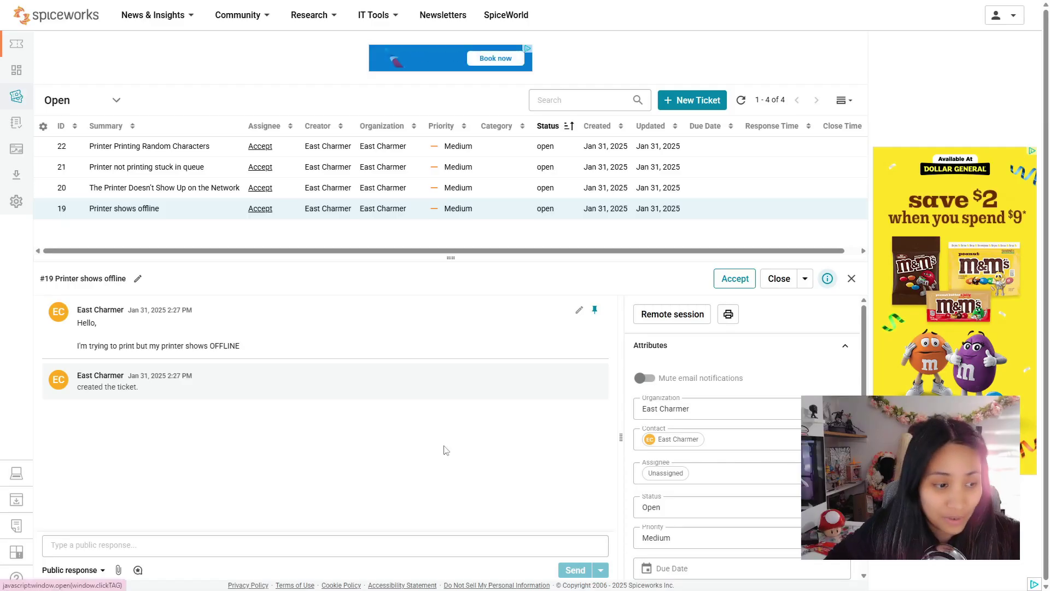
- Type a public reply on #19: printer is back ONLINE and printing was tested and works
{"action": "left_click", "coordinate": [252, 548]}
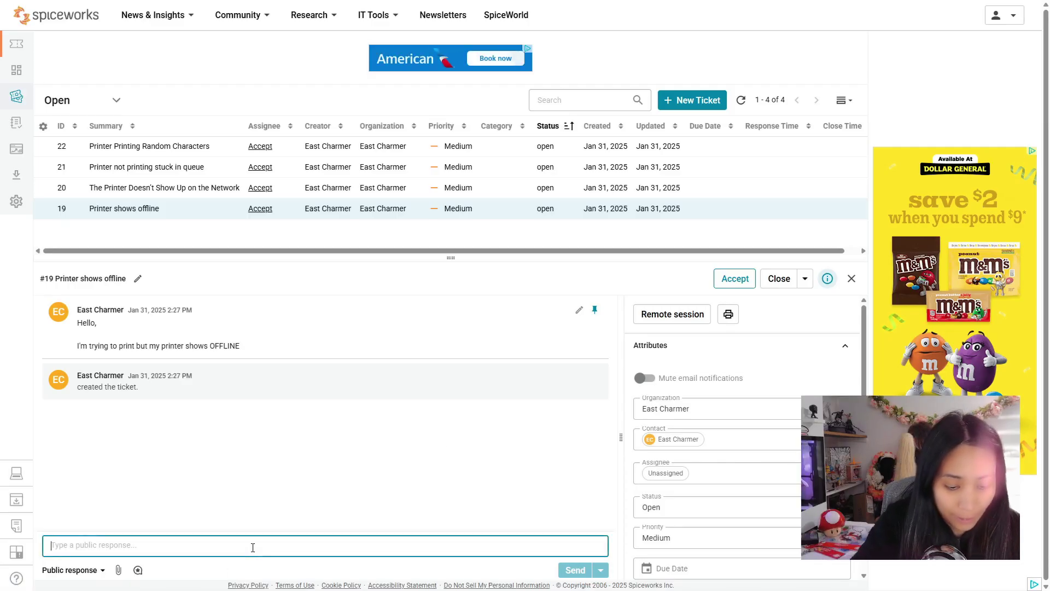
{"action": "type", "text": "The printer is "}
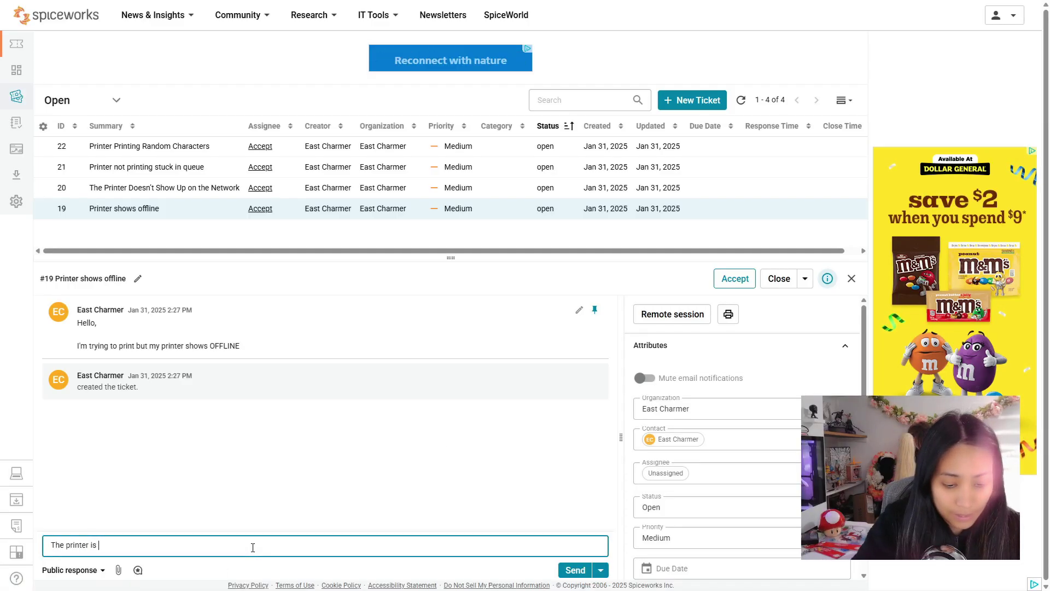
{"action": "type", "text": "now bac"}
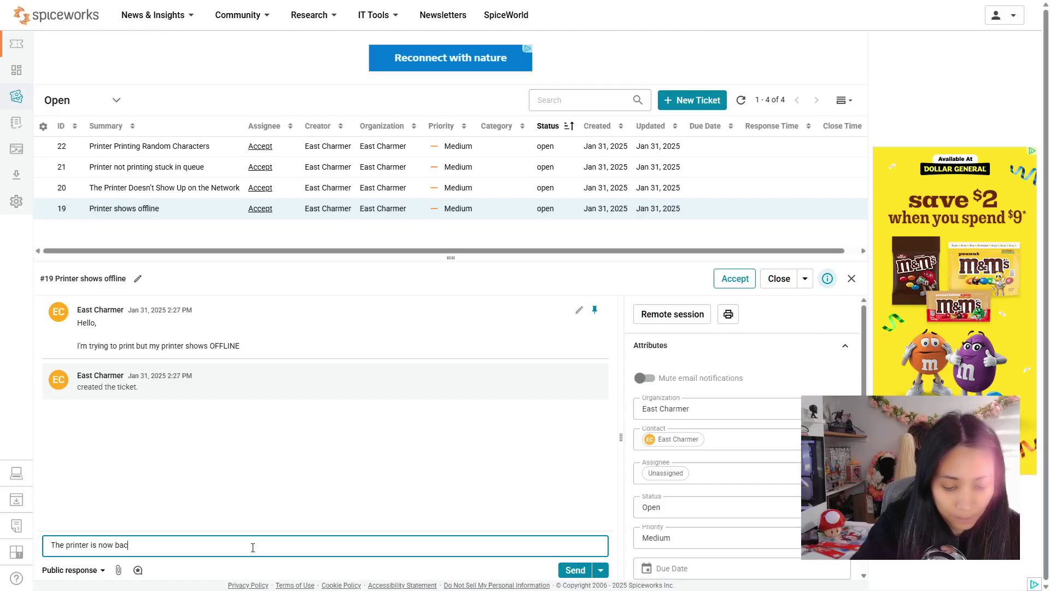
{"action": "type", "text": "k op ONLINE and "}
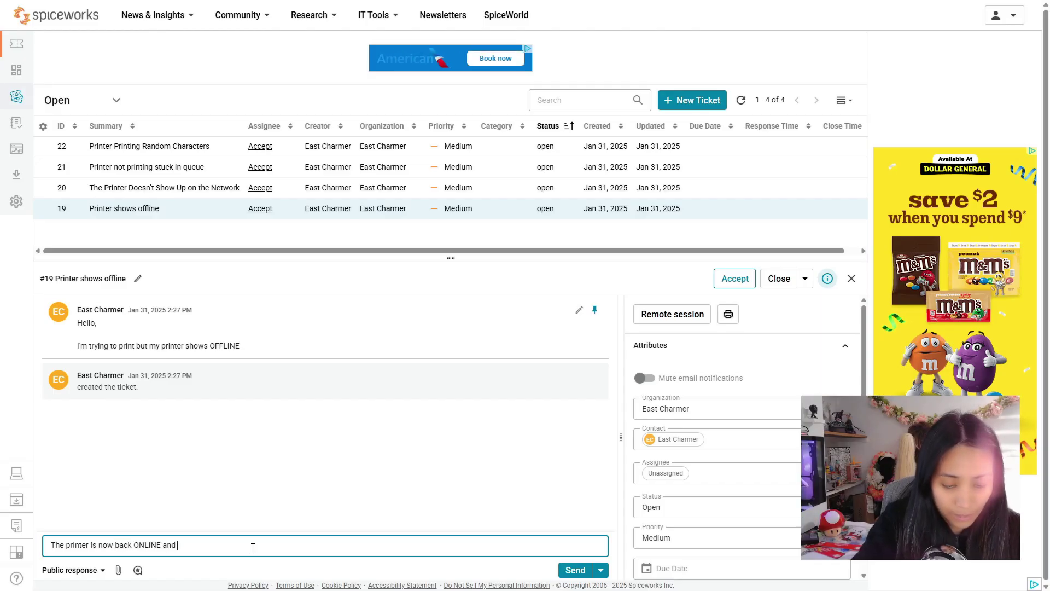
{"action": "type", "text": "I've tested pr"}
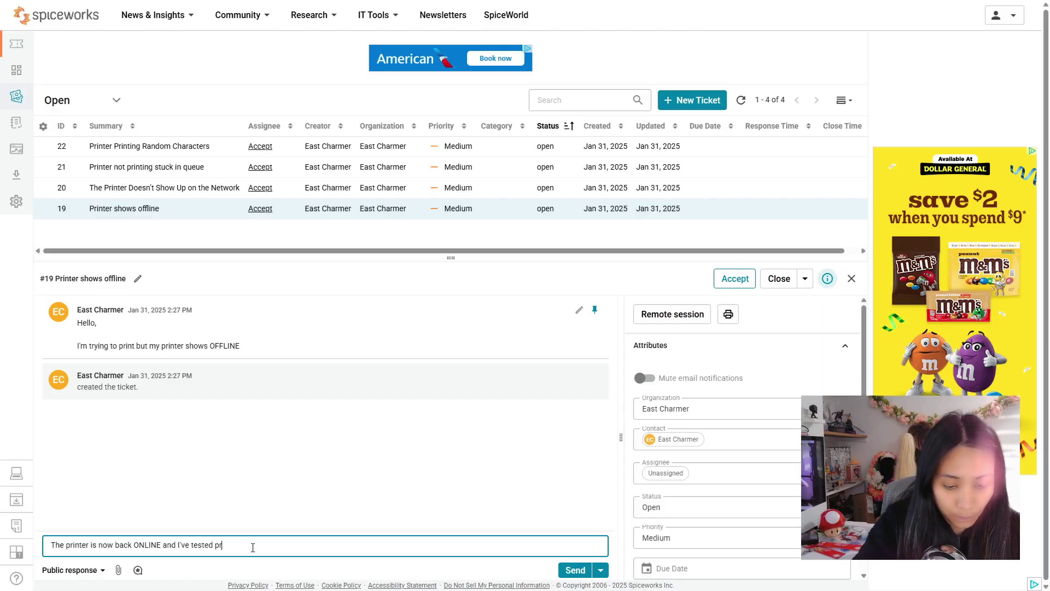
{"action": "type", "text": "inting and"}
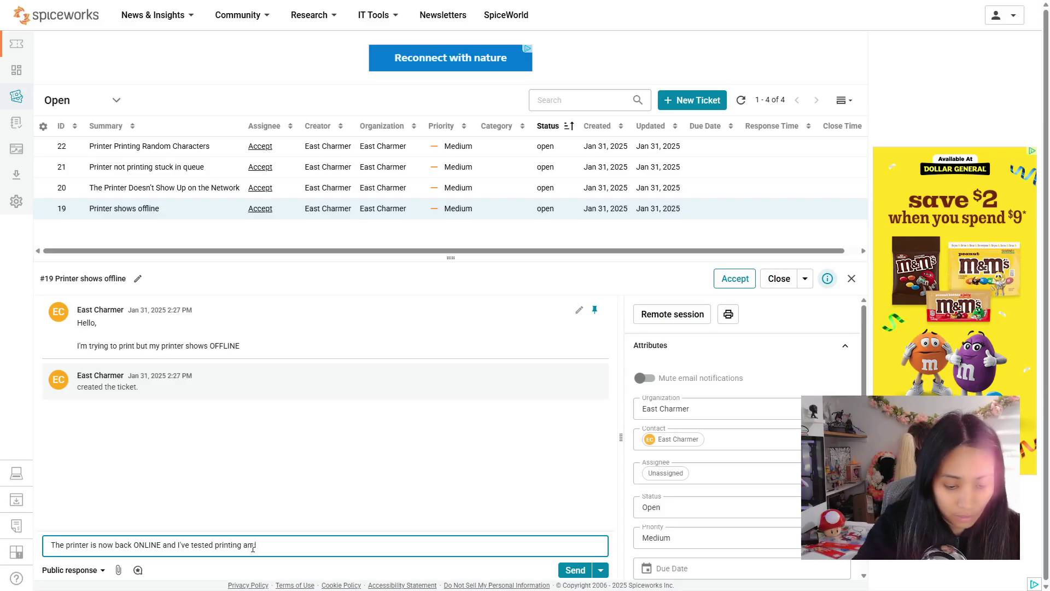
{"action": "type", "text": " it works now. Let me kn"}
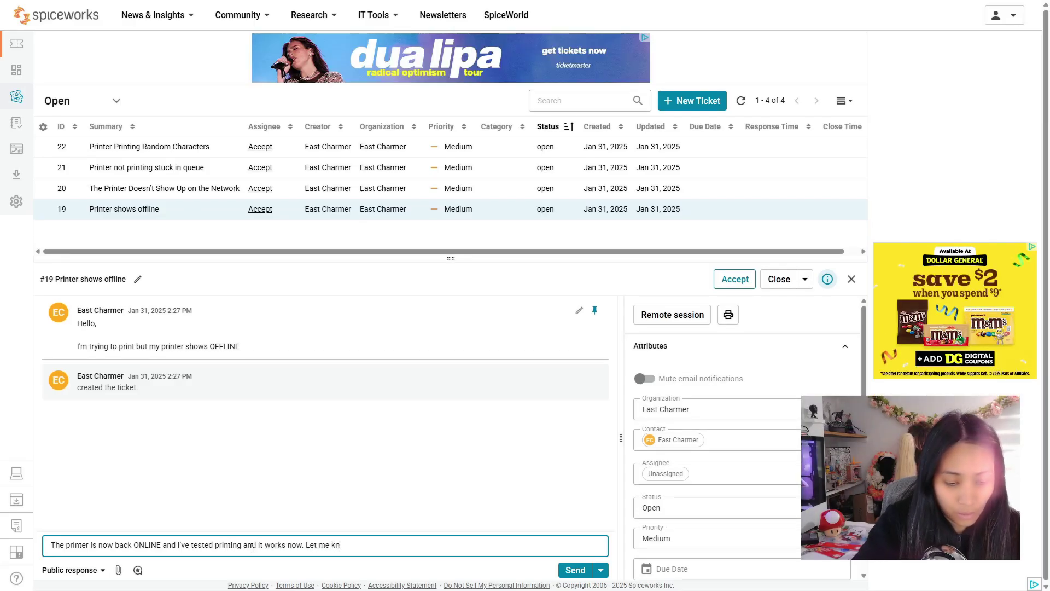
{"action": "type", "text": "ow if there's an"}
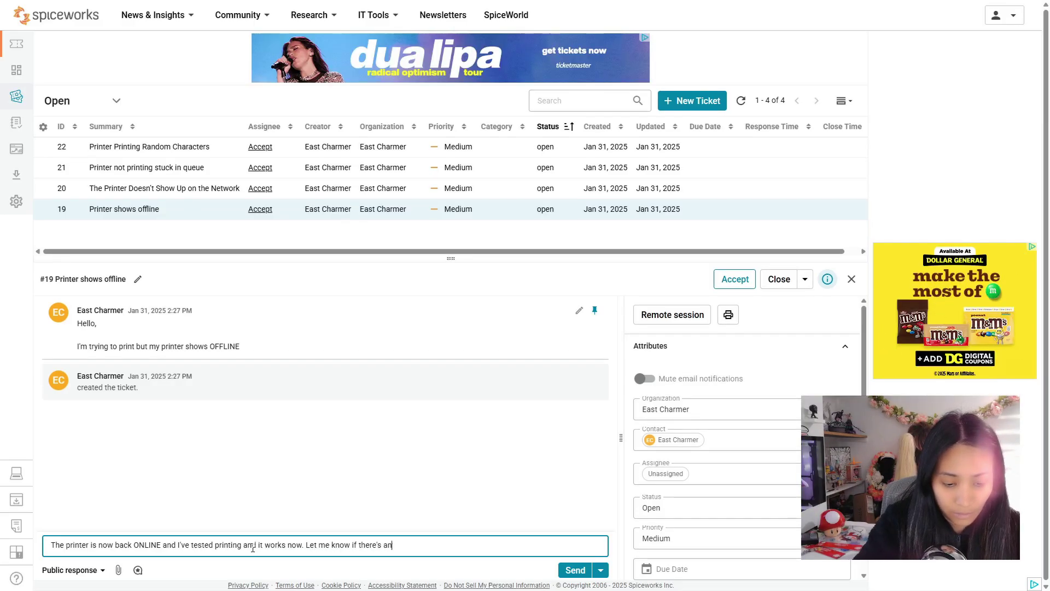
{"action": "type", "text": "y other issues."}
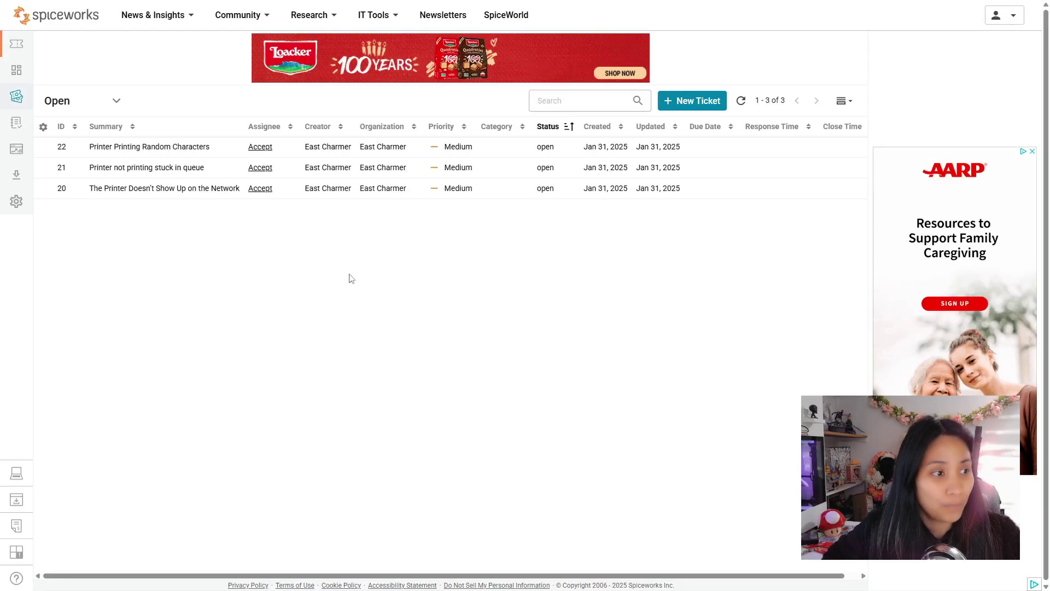
- Open ticket #20 from the ticket list to read its details
{"action": "left_click", "coordinate": [181, 189]}
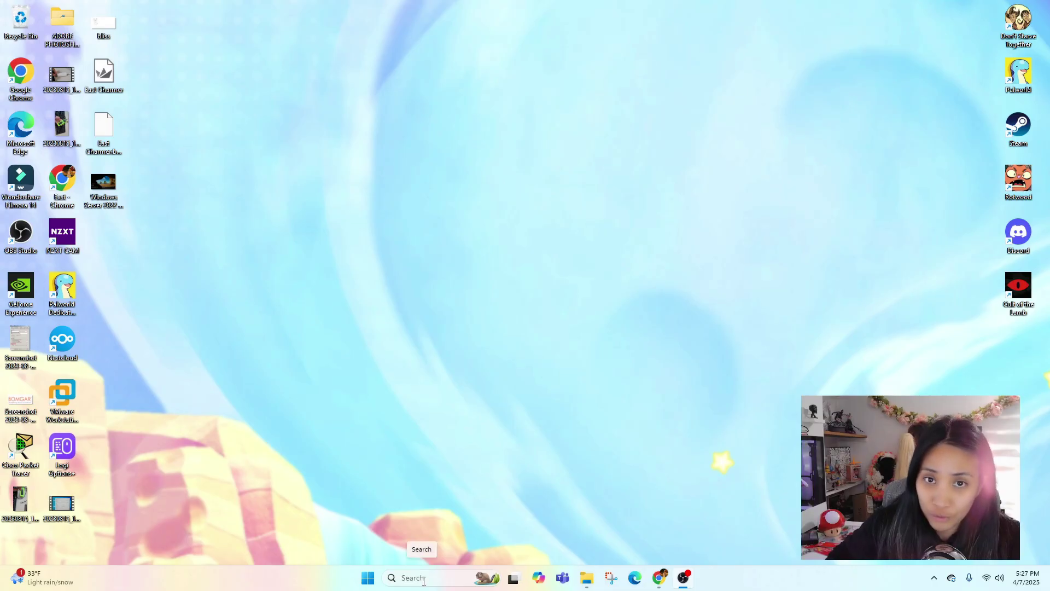
- Launch Command Prompt via search for 'cmd' and ping 192.168.4.5
{"action": "left_click", "coordinate": [424, 578]}
{"action": "type", "text": "cmd"}
{"action": "key", "text": "Return"}
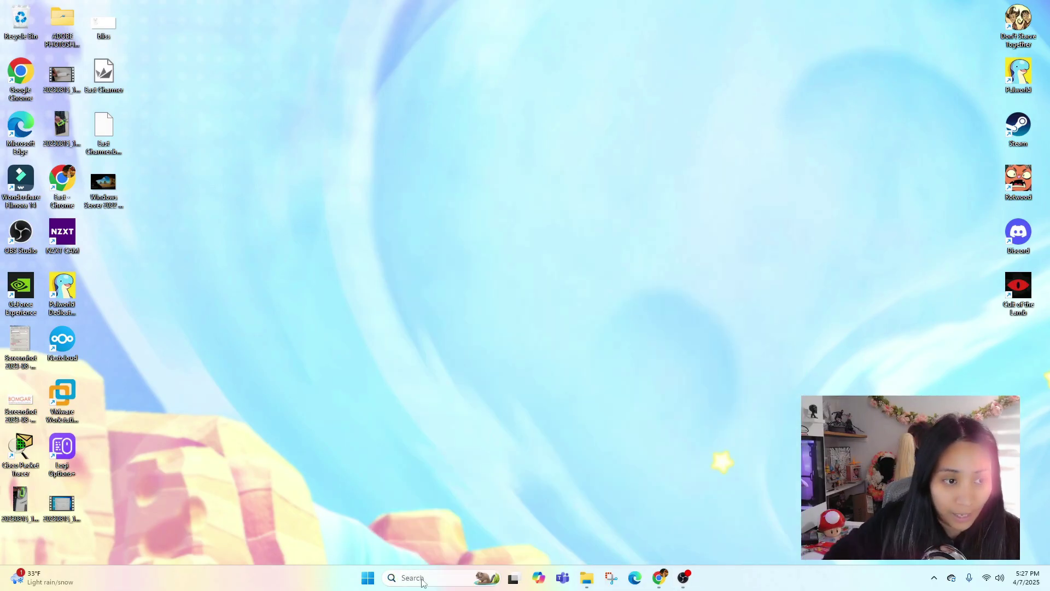
{"action": "left_click_drag", "start_coordinate": [335, 82], "coordinate": [454, 122]}
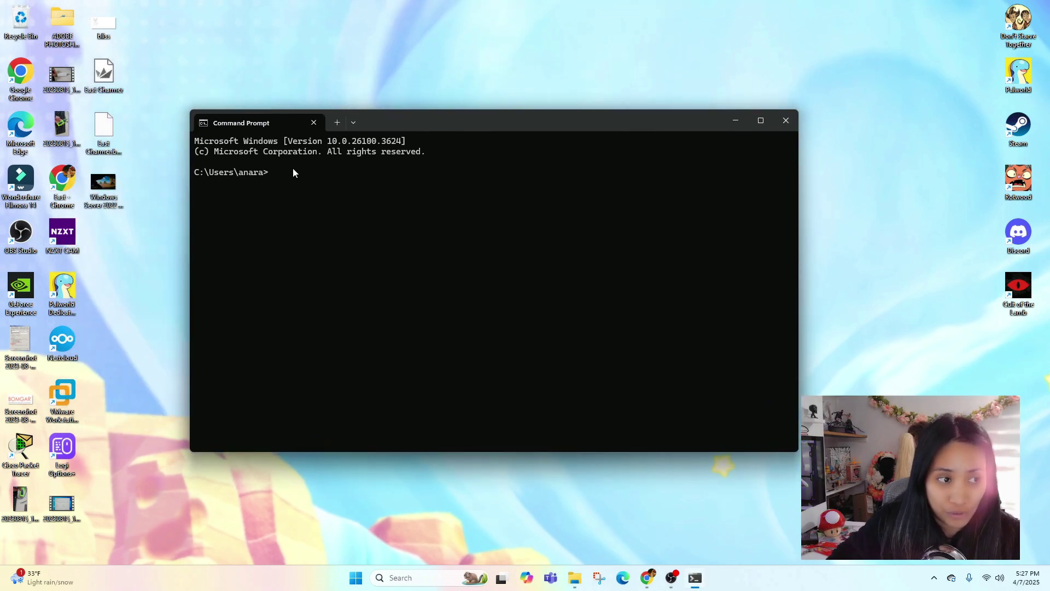
{"action": "type", "text": "ping"}
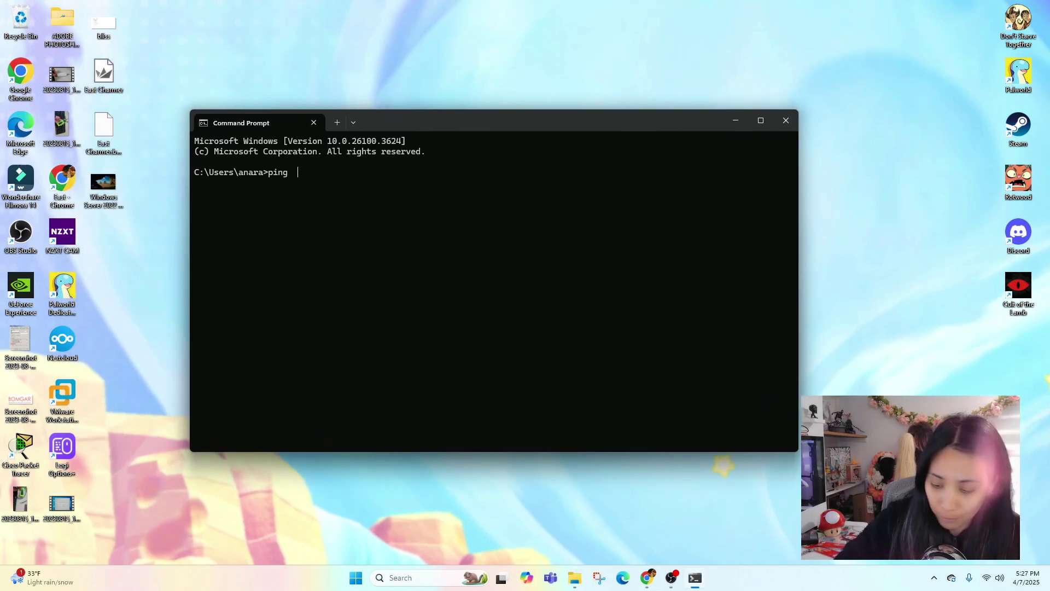
{"action": "type", "text": "  192.168.4.5"}
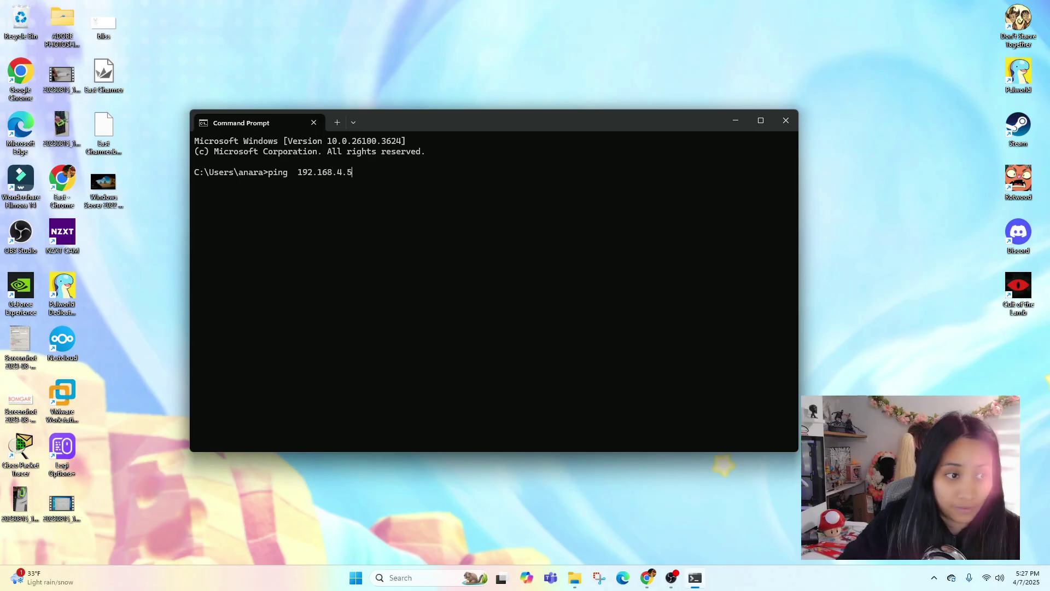
{"action": "key", "text": "Return"}
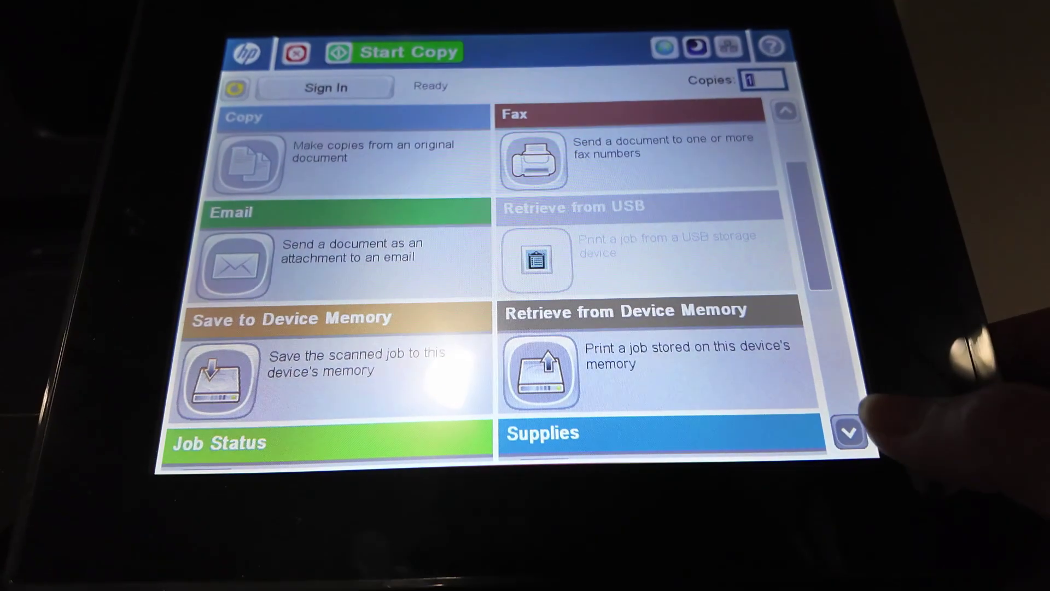
- On the printer touchscreen, go to Administration > Reports and tick Configuration Page
{"action": "left_click", "coordinate": [849, 433]}
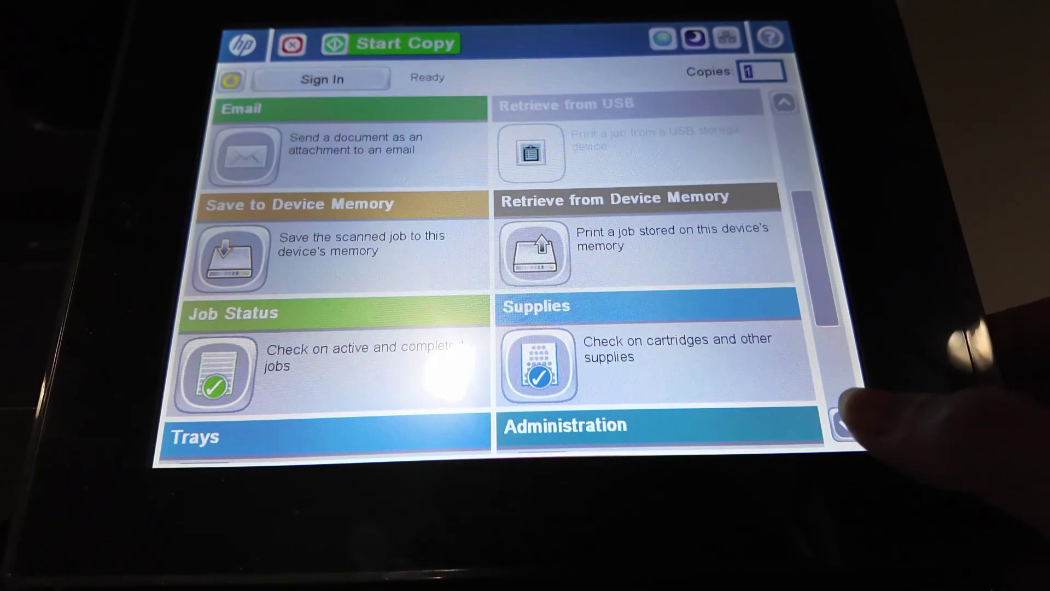
{"action": "left_click", "coordinate": [849, 432]}
{"action": "left_click", "coordinate": [850, 438]}
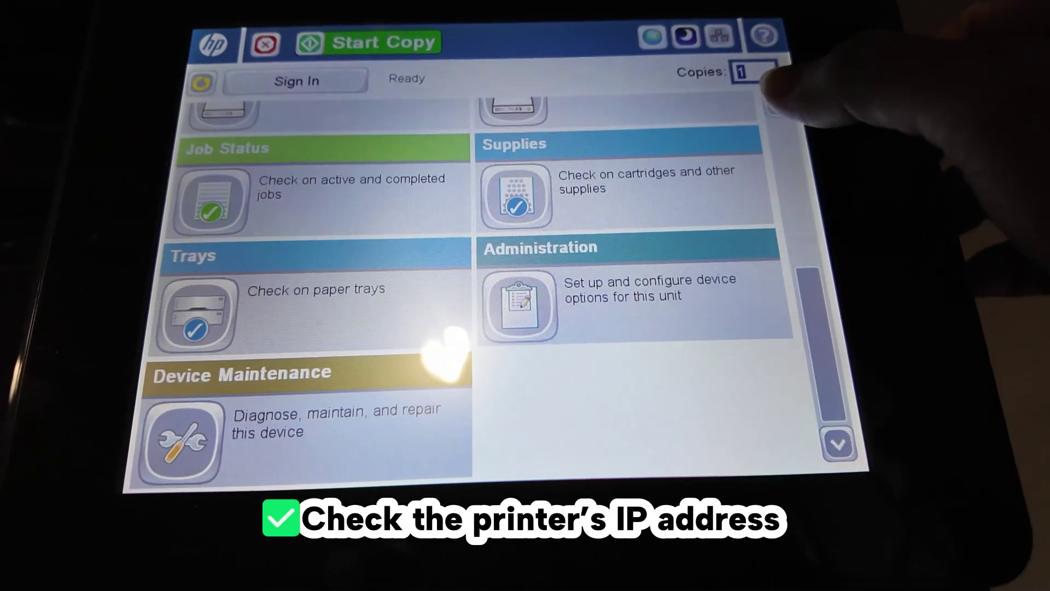
{"action": "left_click", "coordinate": [774, 105]}
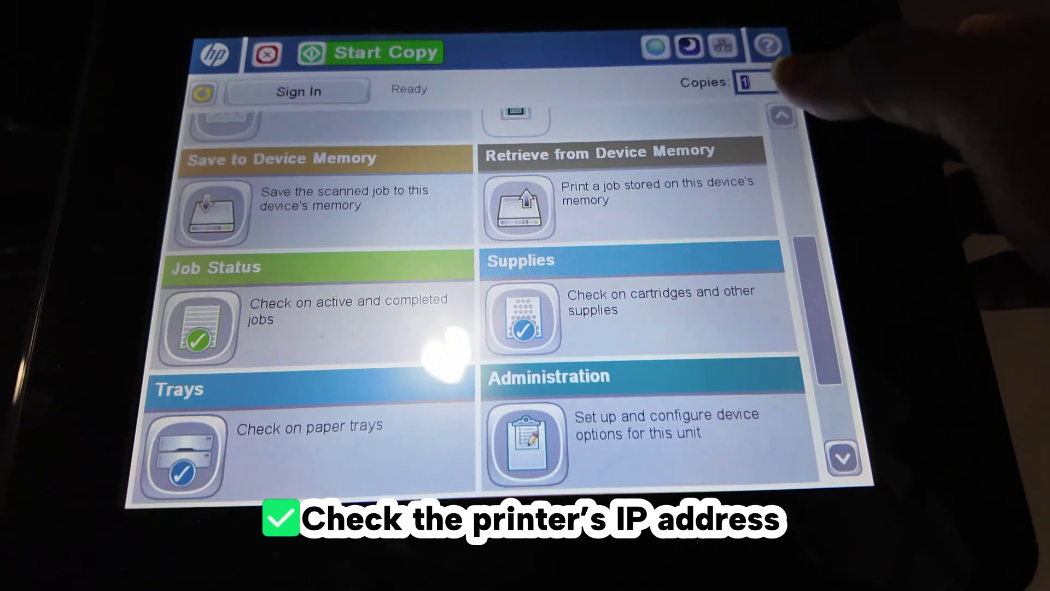
{"action": "left_click", "coordinate": [774, 105]}
{"action": "left_click", "coordinate": [775, 105]}
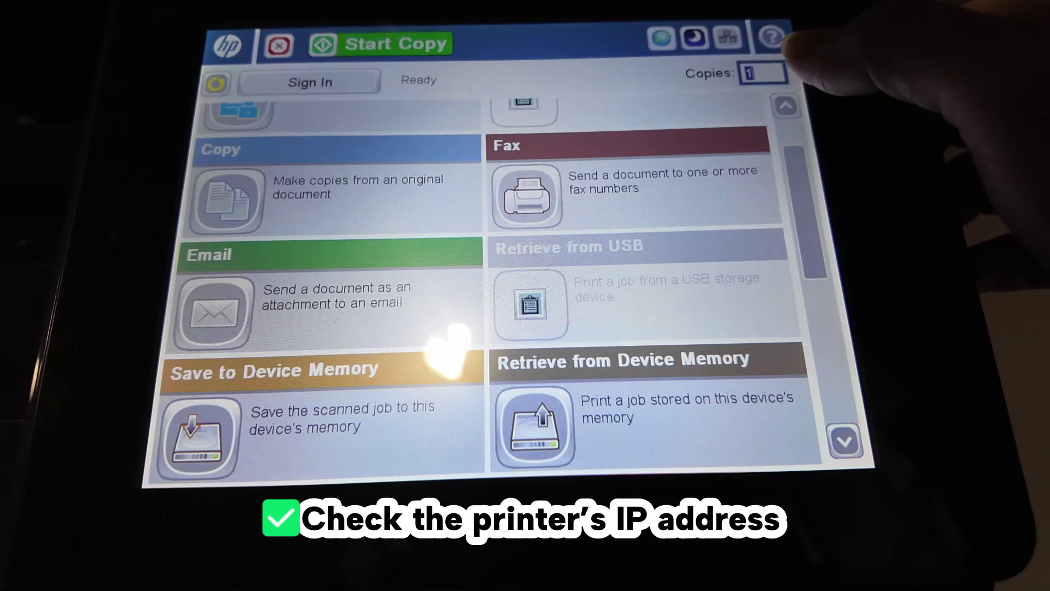
{"action": "left_click", "coordinate": [786, 105]}
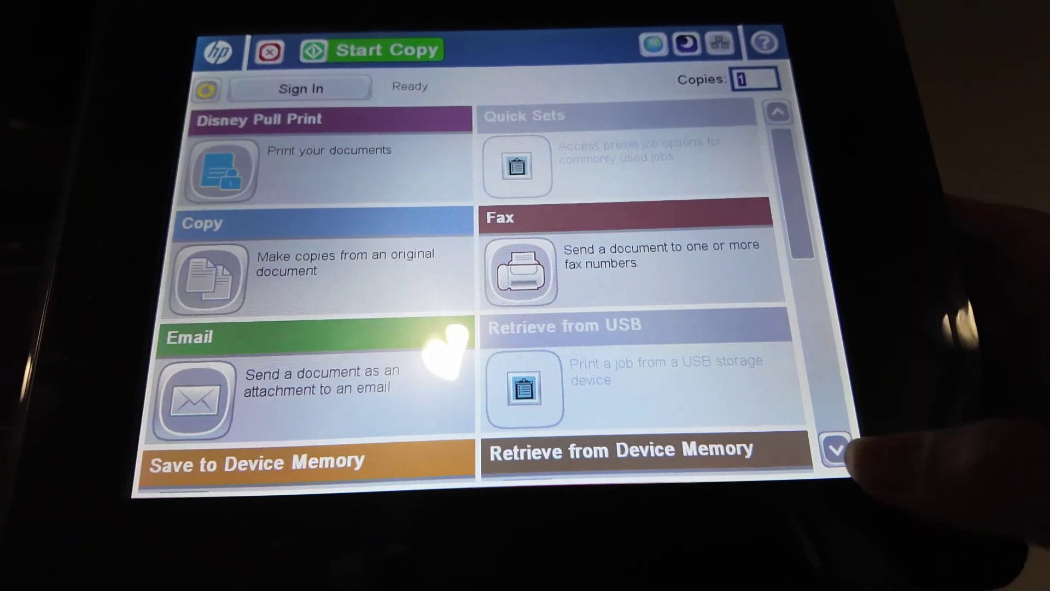
{"action": "left_click", "coordinate": [836, 446]}
{"action": "left_click", "coordinate": [835, 446]}
{"action": "left_click", "coordinate": [835, 446]}
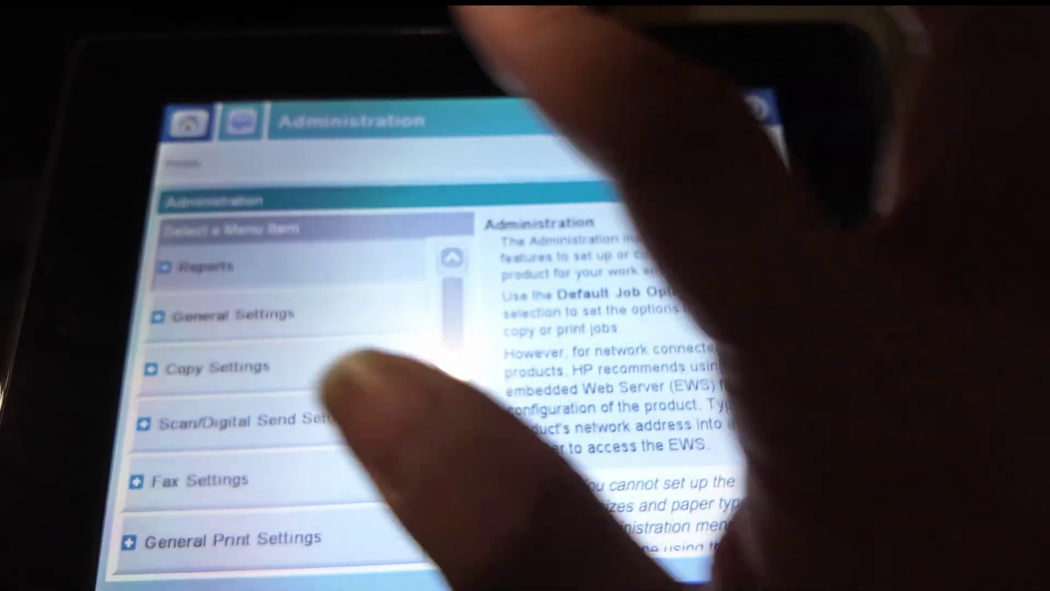
{"action": "left_click", "coordinate": [205, 266]}
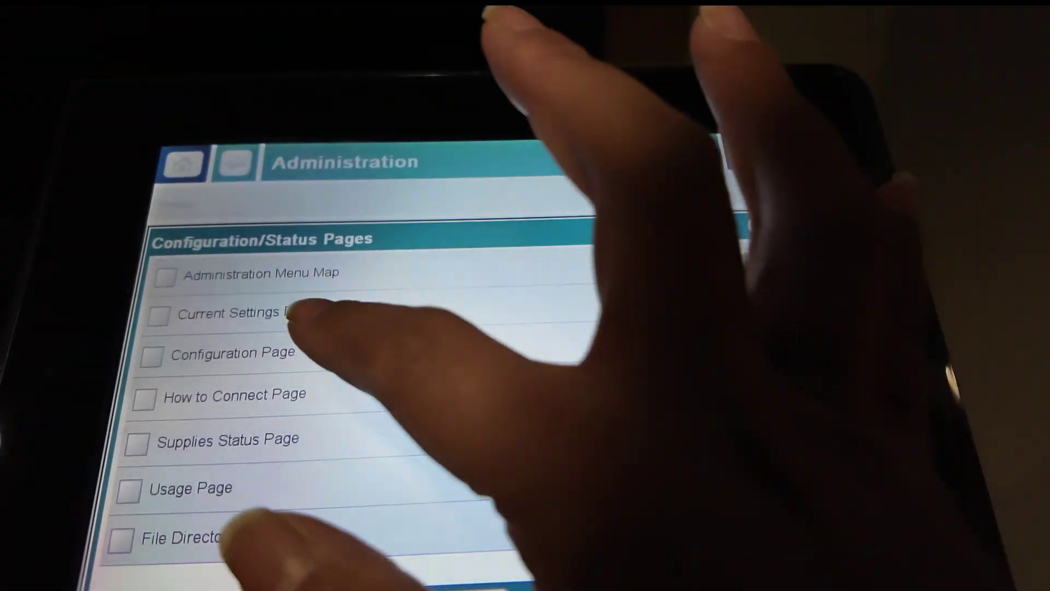
{"action": "left_click", "coordinate": [246, 334]}
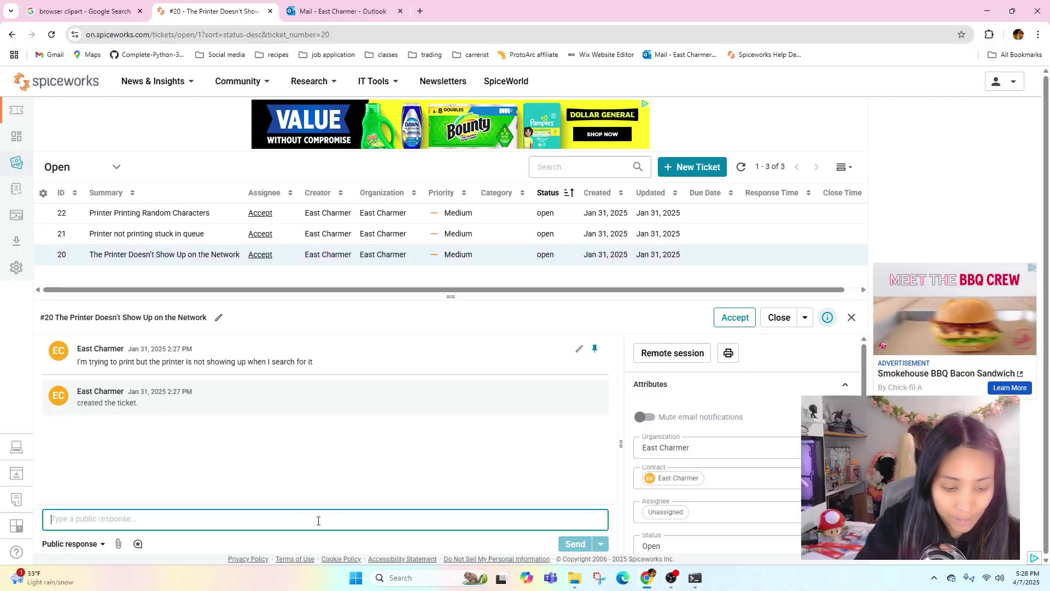
- Reply publicly on ticket #20 that the printer now shows on the network, and set it to Wait for user
{"action": "type", "text": "Hello thanks for reporting this issue. The printer is now showing up on the "}
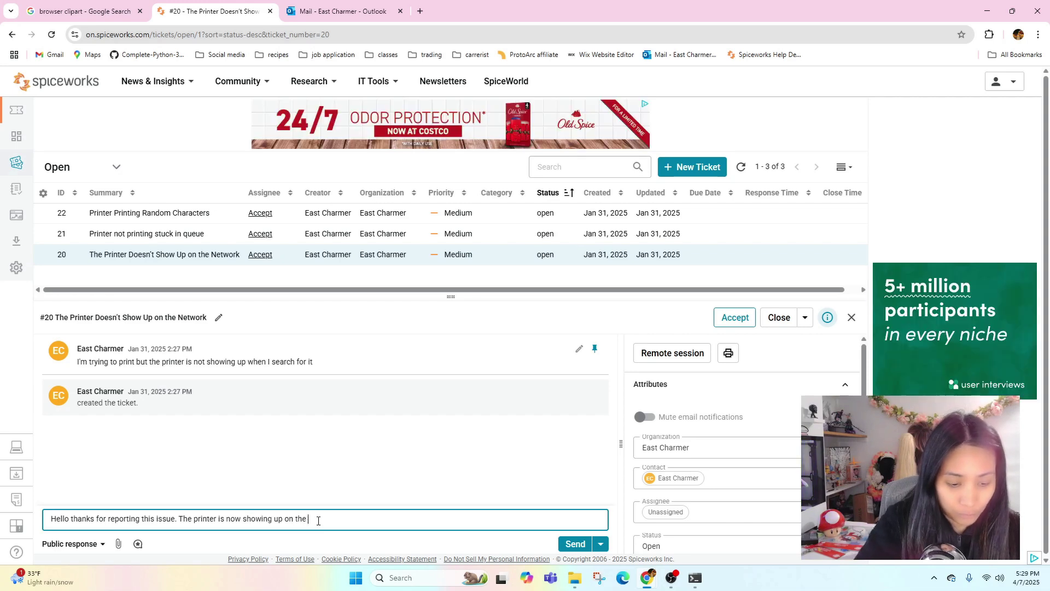
{"action": "type", "text": "network. I've also t"}
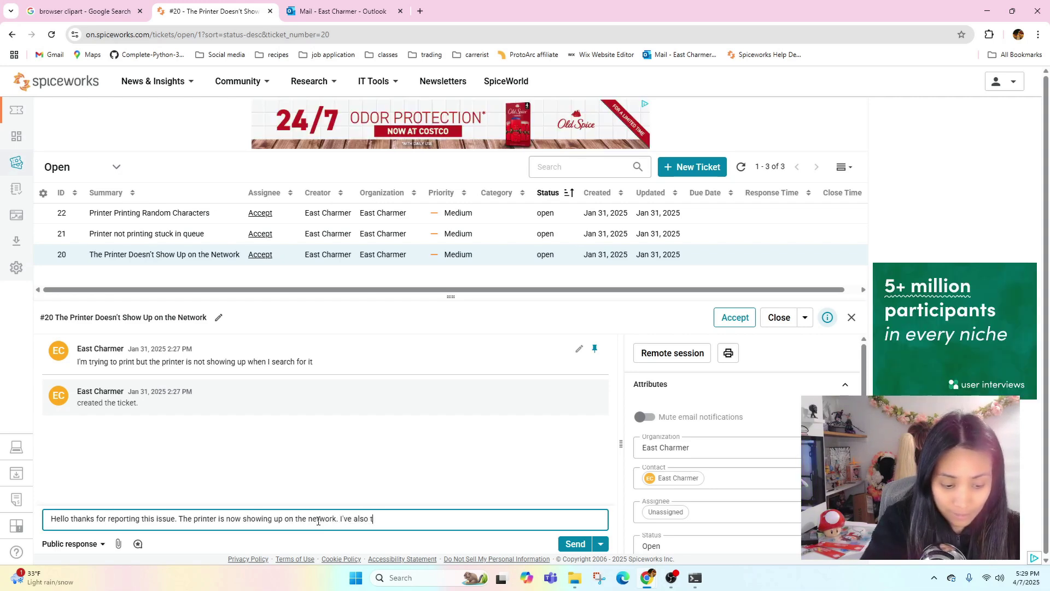
{"action": "type", "text": "ested it and it"}
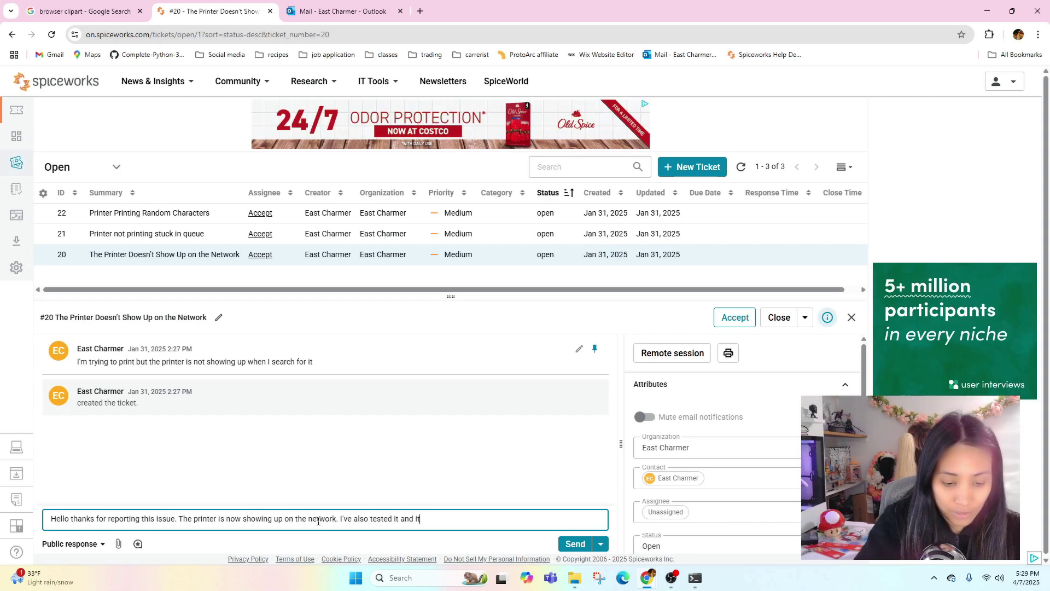
{"action": "type", "text": "'s printing properly as well. T"}
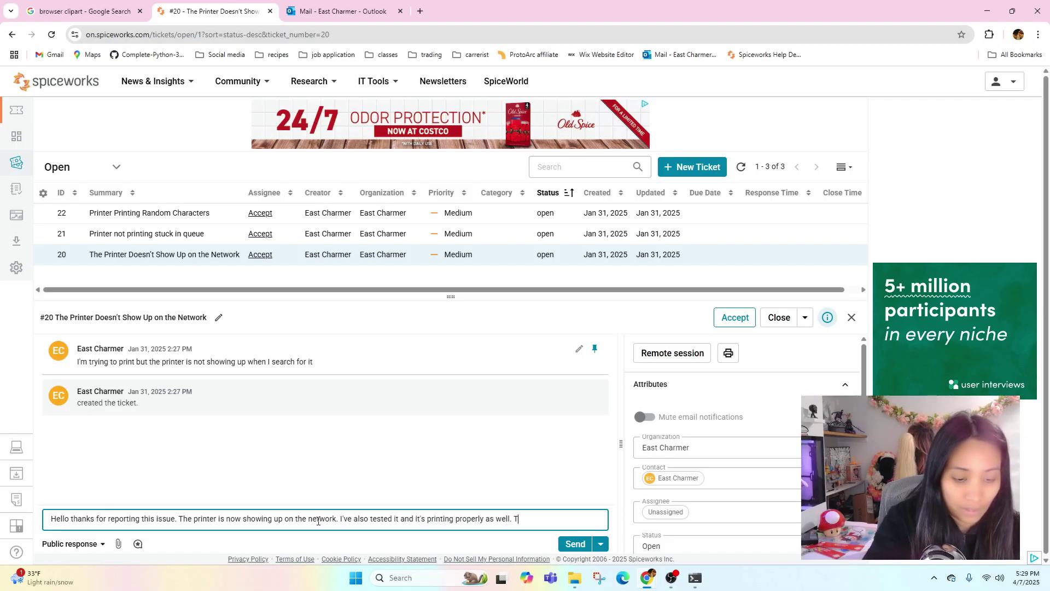
{"action": "type", "text": "hank you and "}
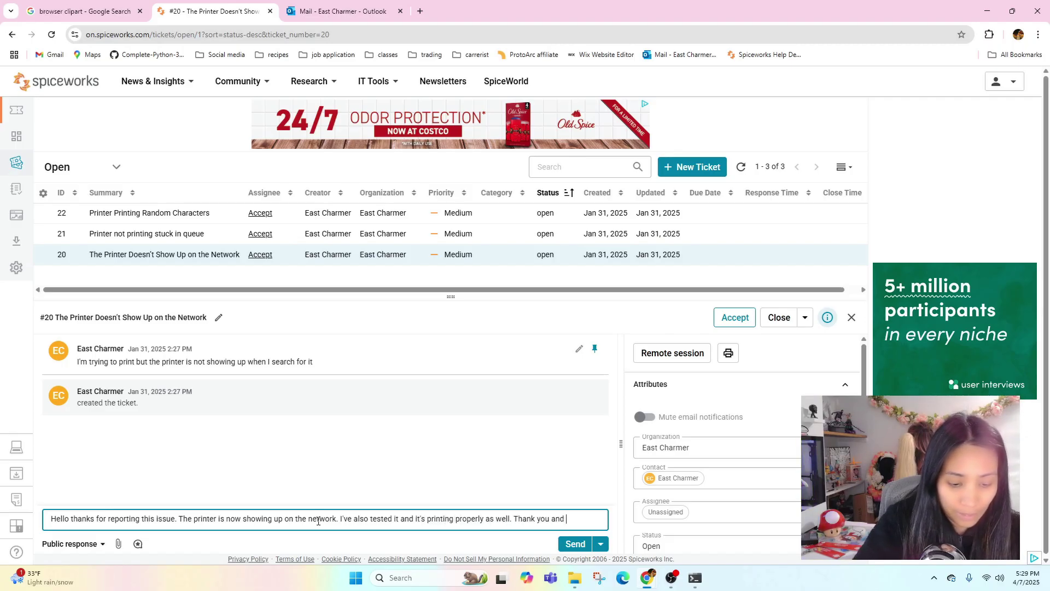
{"action": "type", "text": "let me know "}
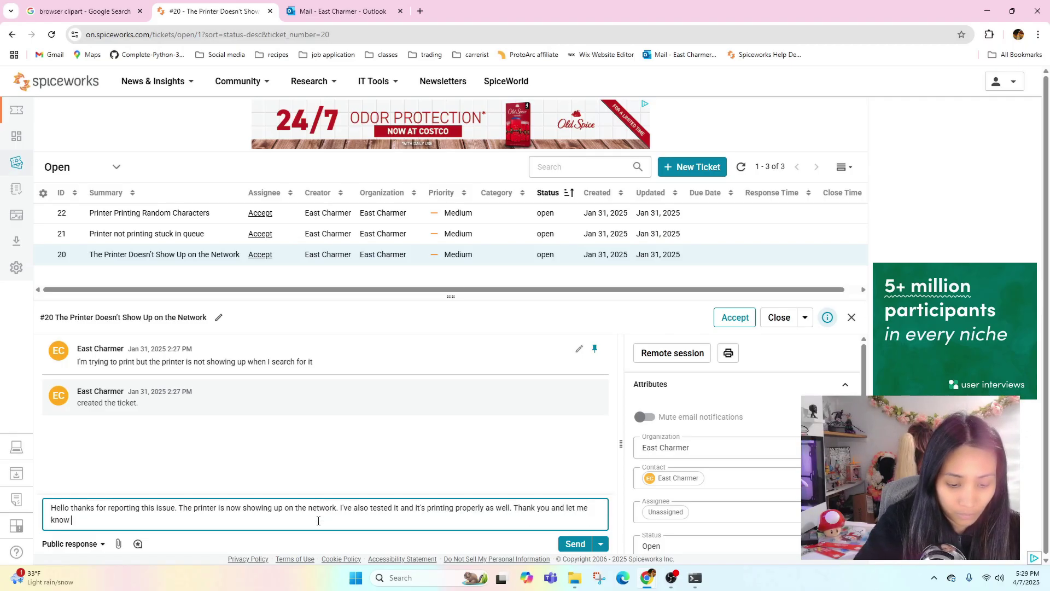
{"action": "type", "text": "if it doesn't work you"}
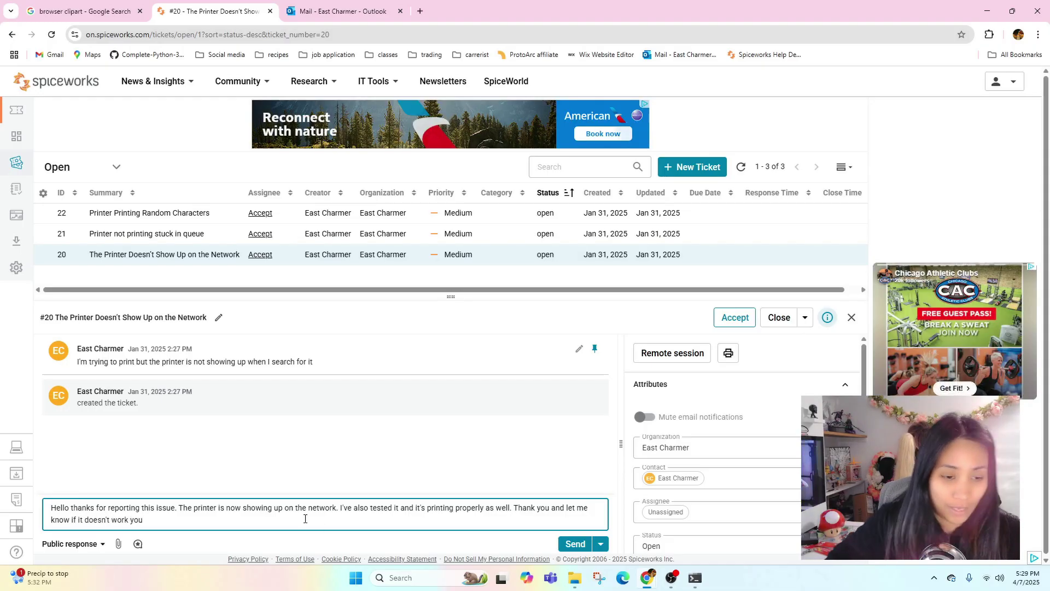
{"action": "left_click", "coordinate": [600, 544]}
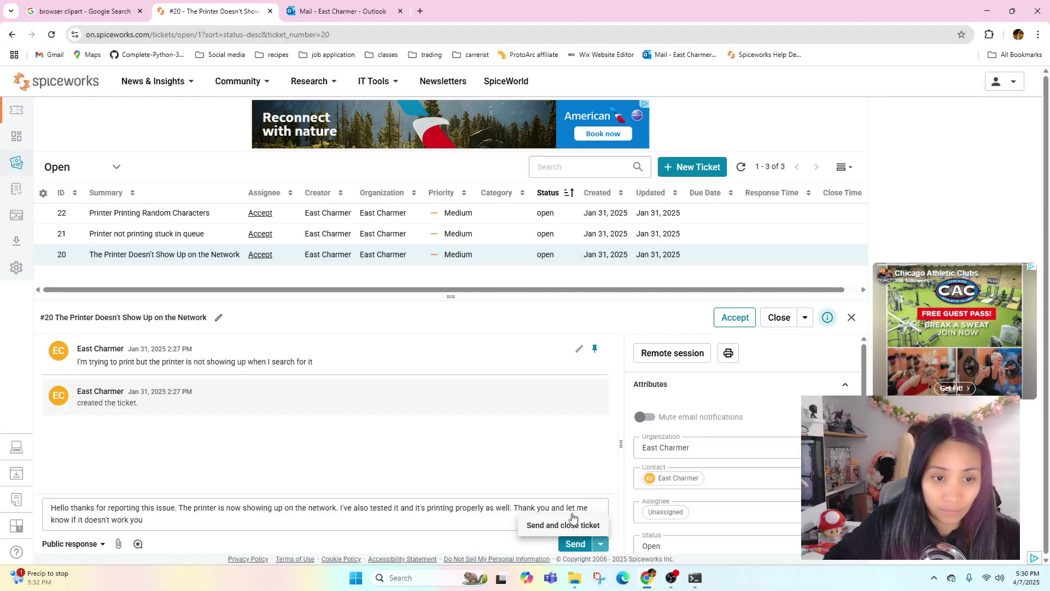
{"action": "left_click", "coordinate": [805, 317]}
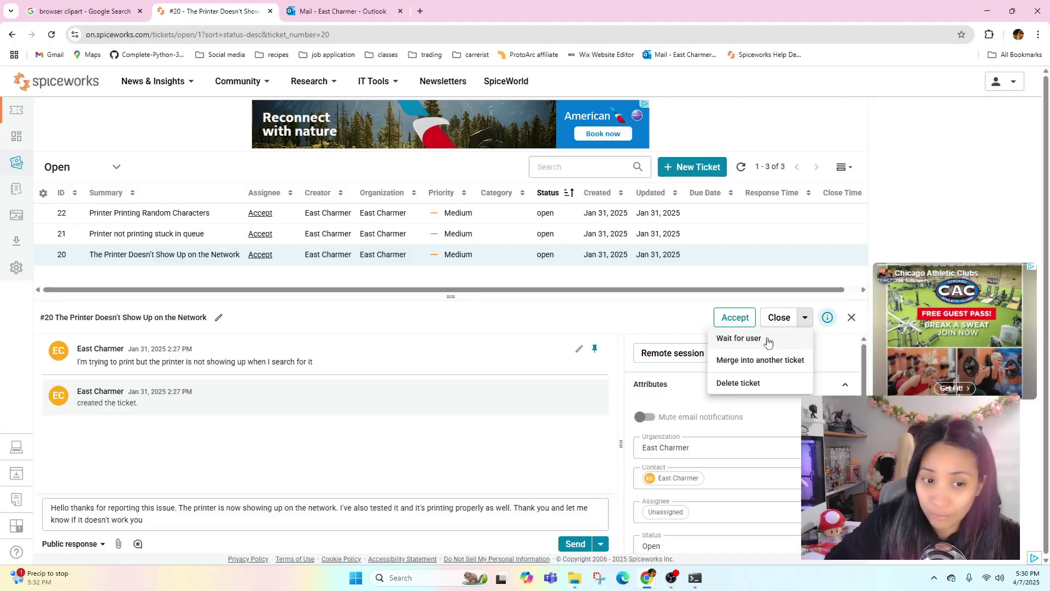
{"action": "left_click", "coordinate": [768, 339]}
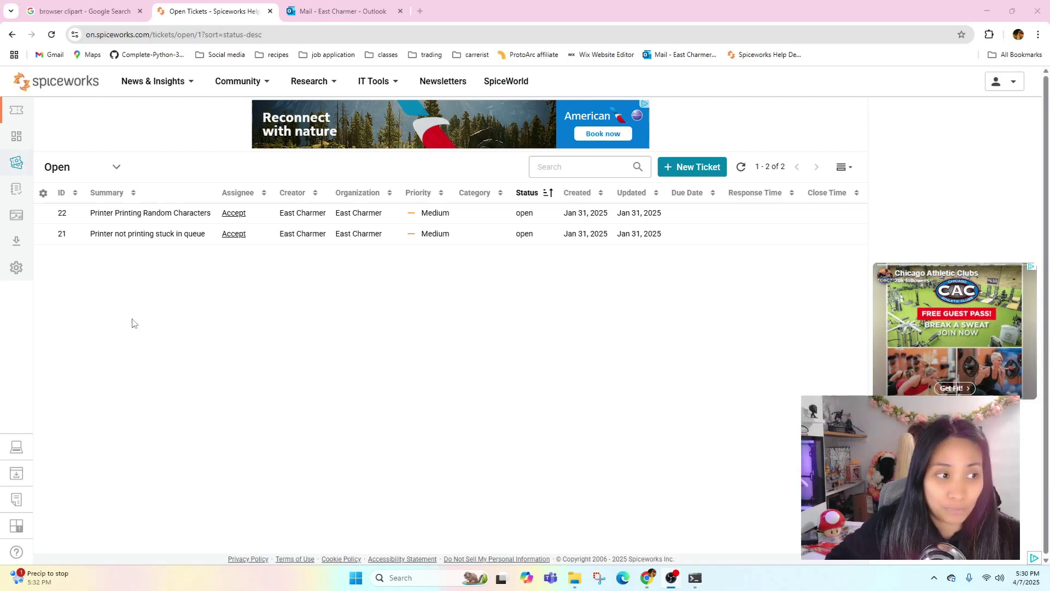
- Open ticket #21 about the print job stuck in the queue and make the browser full screen
{"action": "left_click", "coordinate": [160, 235]}
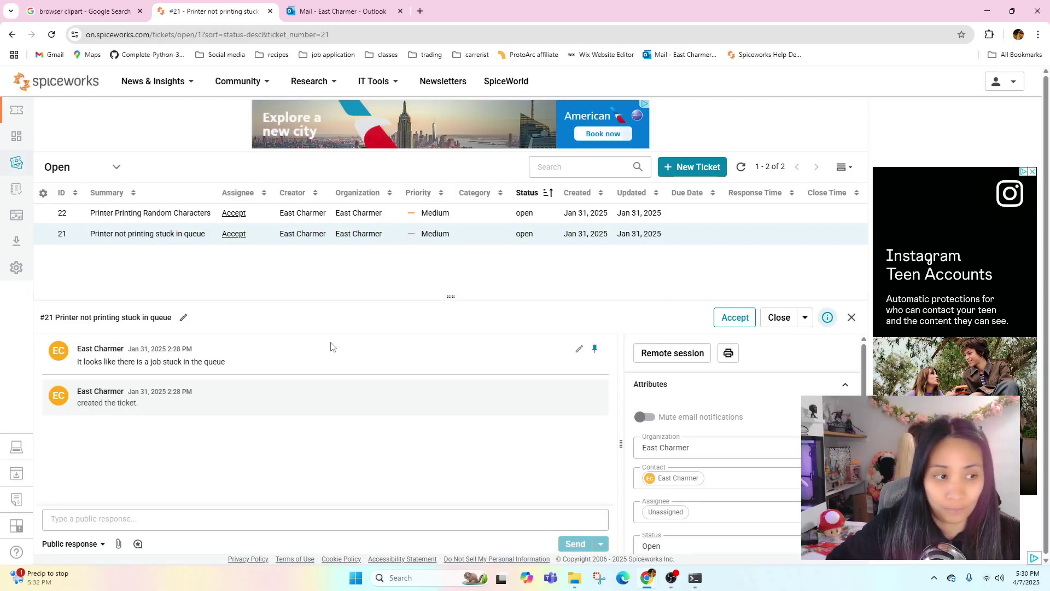
{"action": "key", "text": "F11"}
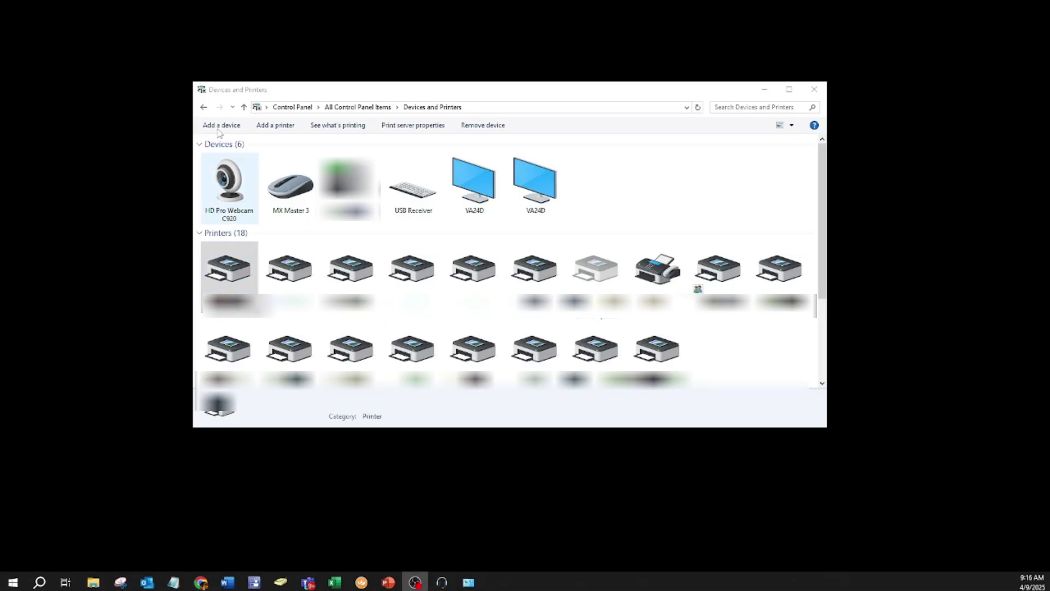
- Open the first printer's print queue and bring up actions for the stuck Print Document job
{"action": "right_click", "coordinate": [237, 270]}
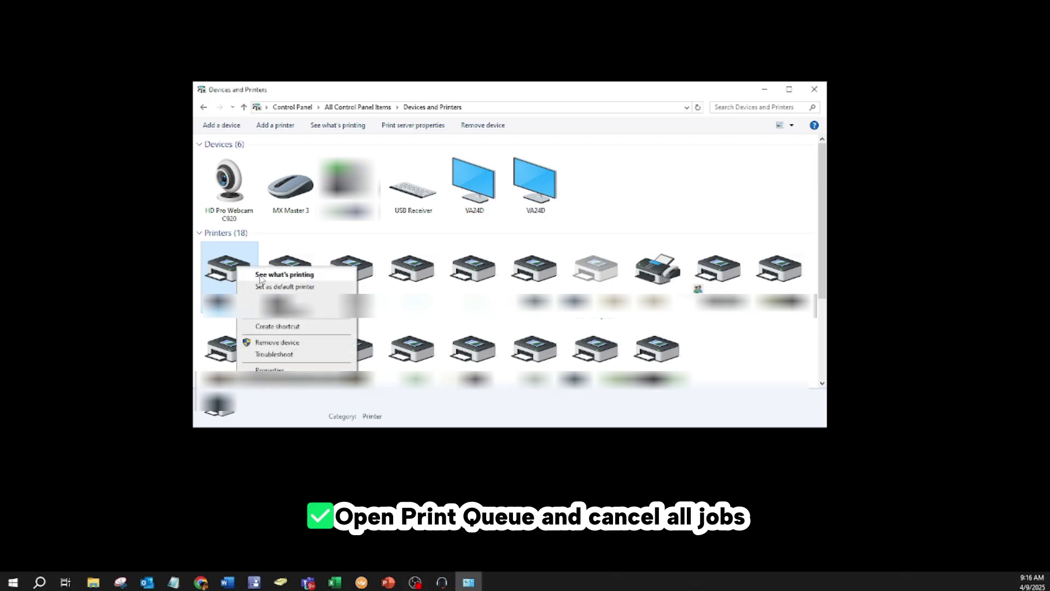
{"action": "left_click", "coordinate": [260, 277]}
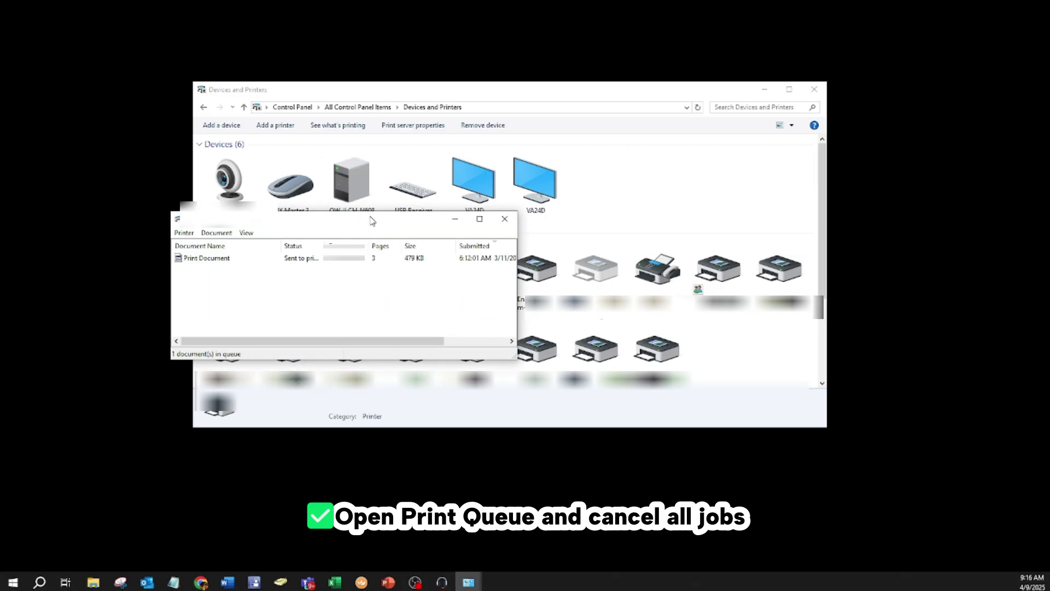
{"action": "left_click", "coordinate": [229, 259]}
{"action": "right_click", "coordinate": [225, 257]}
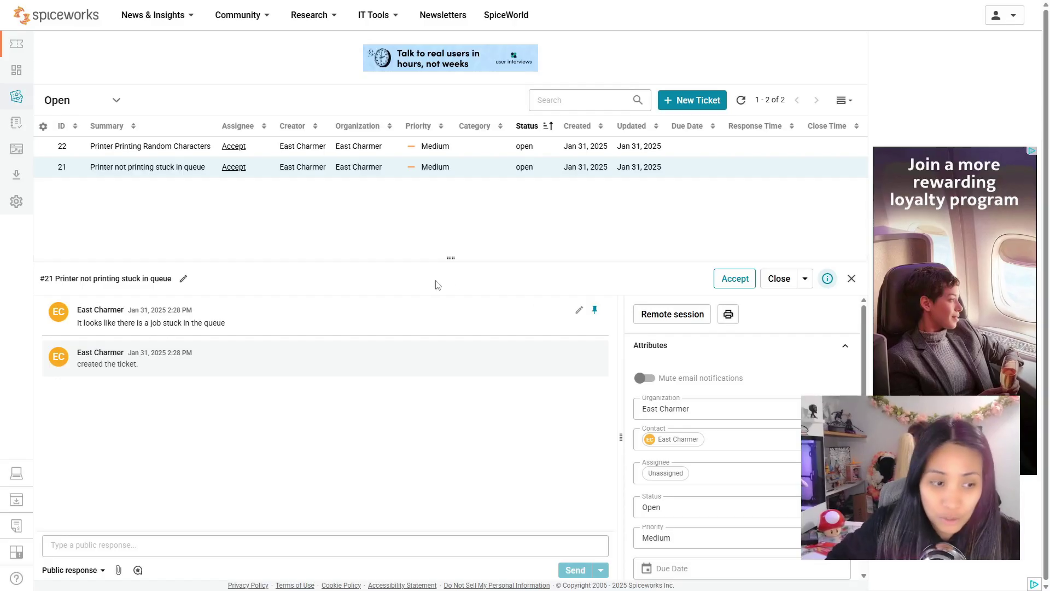
- Reply publicly on ticket #21 that the printer queue was cleared and printing tested, then change its status
{"action": "left_click", "coordinate": [279, 541]}
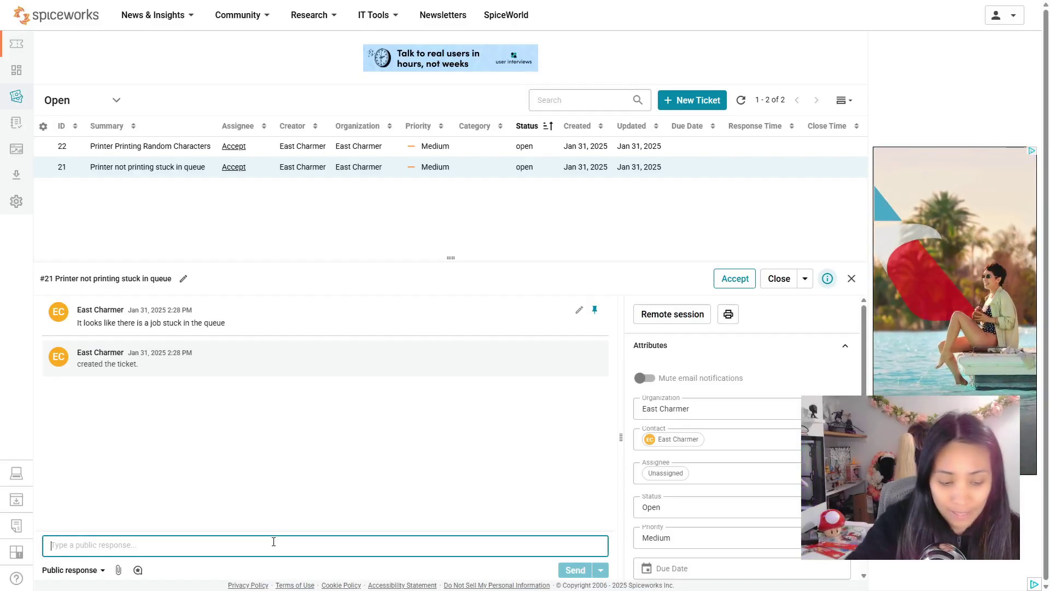
{"action": "type", "text": "Hello, the printer queue has "}
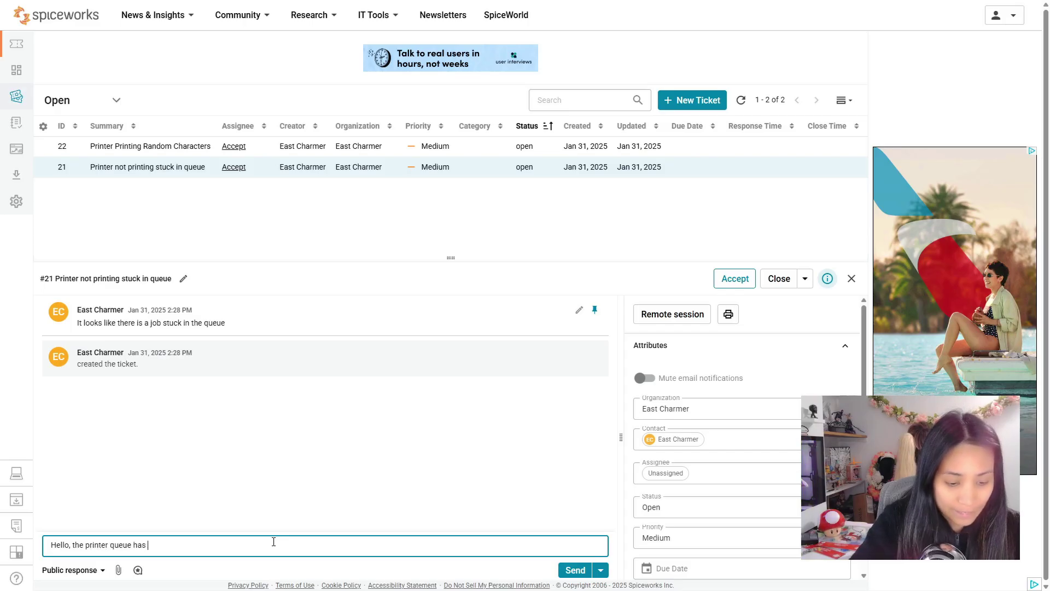
{"action": "type", "text": "been cleared a"}
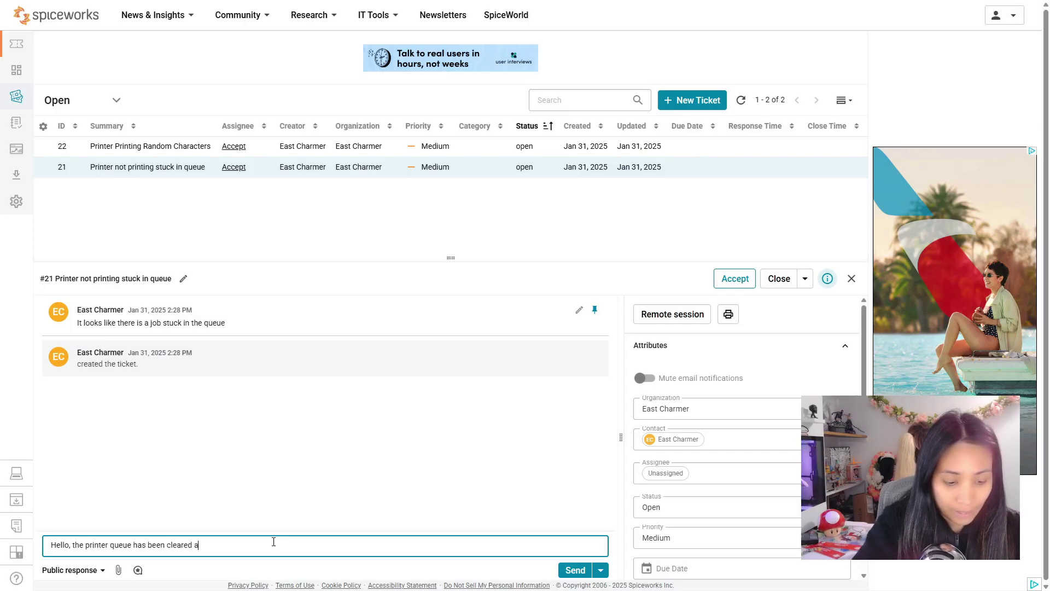
{"action": "type", "text": "nd I've tested that it can print"}
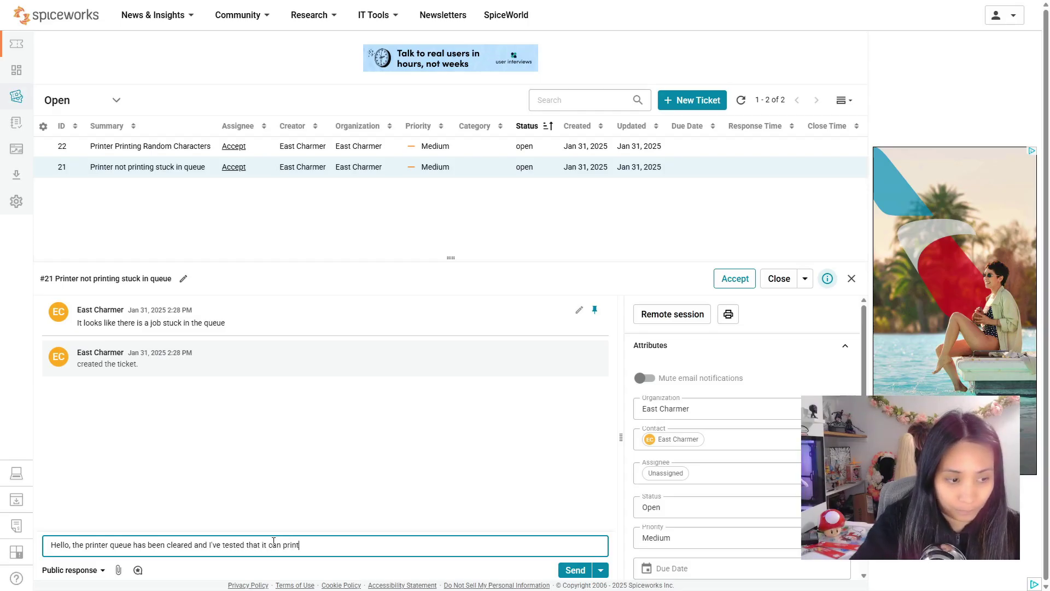
{"action": "type", "text": " now. Can you test on your end please?"}
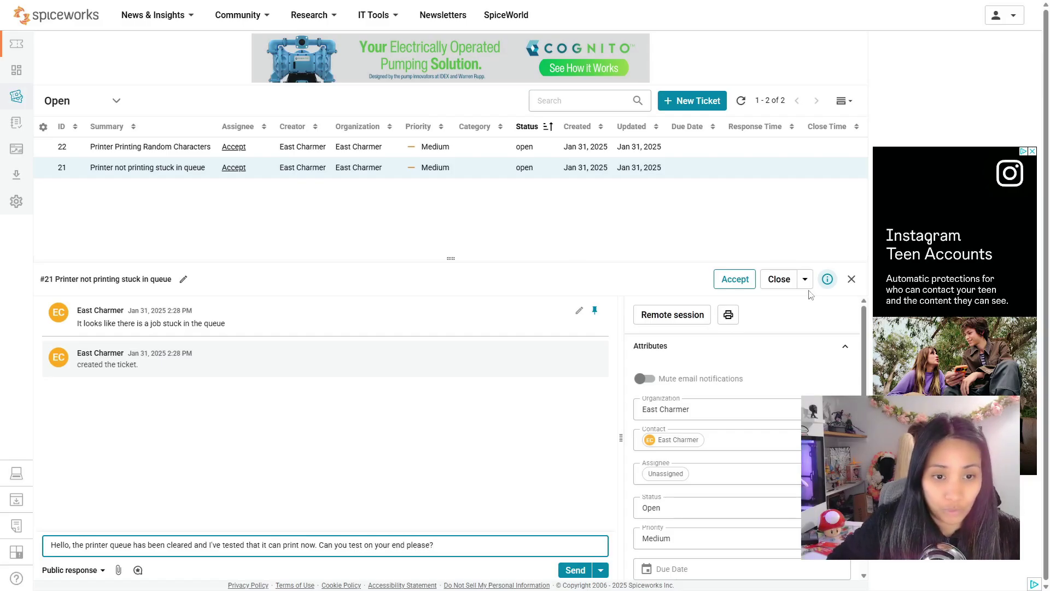
{"action": "left_click", "coordinate": [805, 279]}
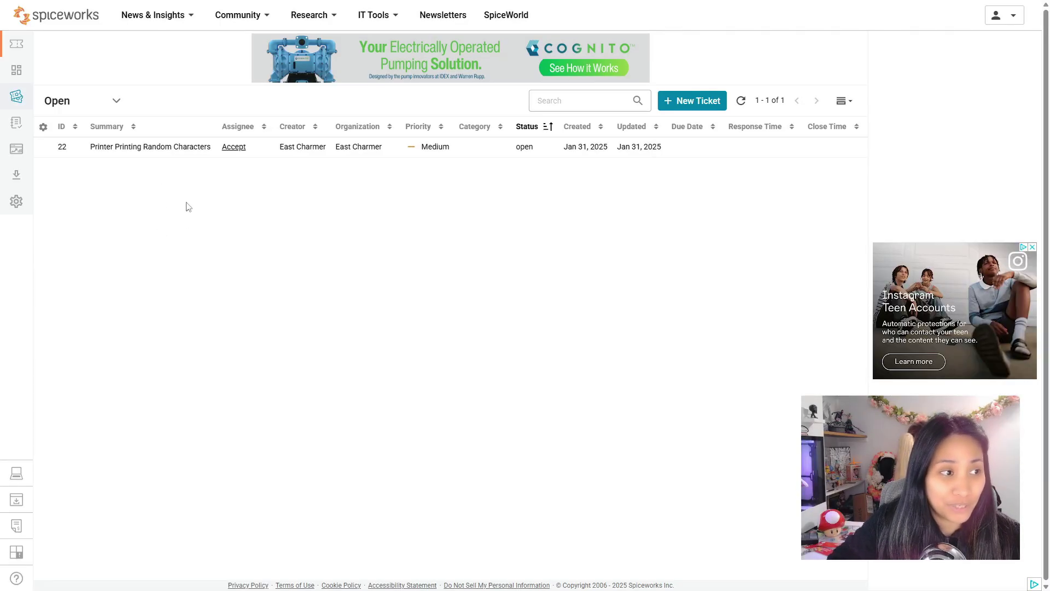
- Open ticket #22, 'Printer Printing Random Characters', to see the garbled-printout report
{"action": "left_click", "coordinate": [215, 148]}
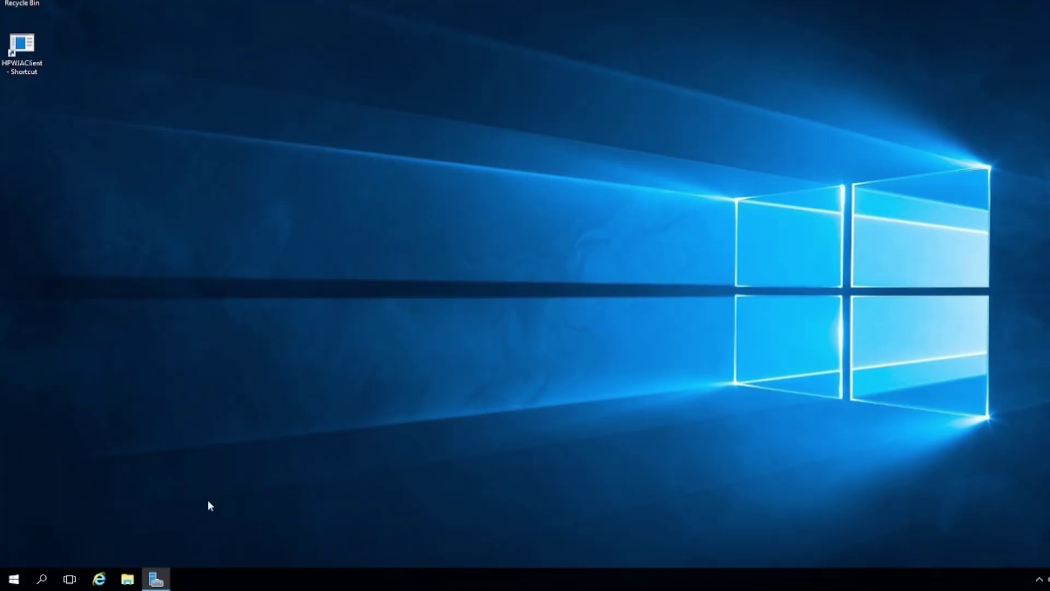
- In Print Management, check the 3Laser printer's driver (PCL-6 V4) under Advanced properties
{"action": "left_click", "coordinate": [16, 583]}
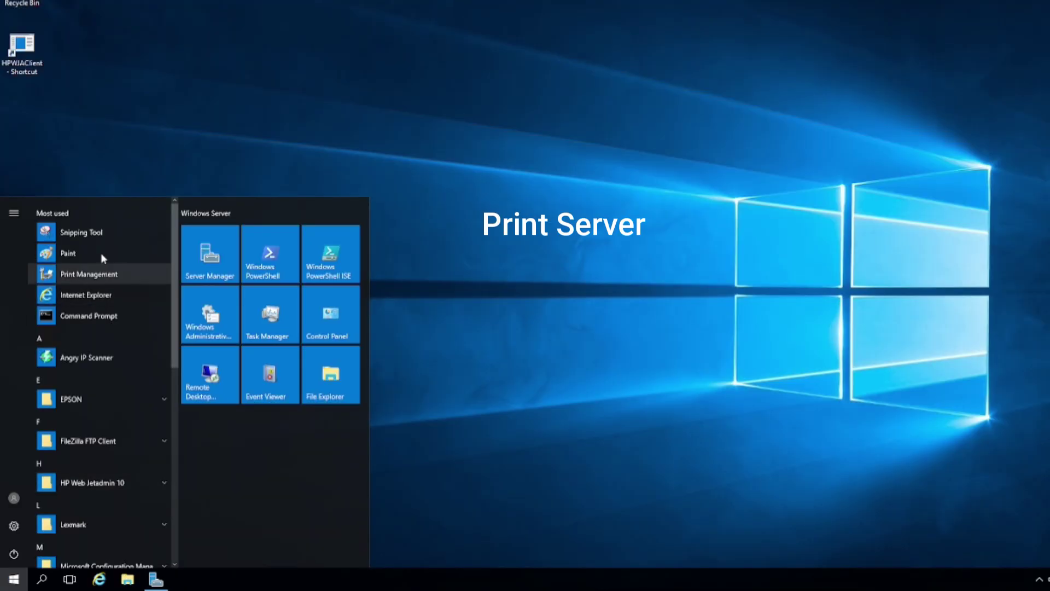
{"action": "left_click", "coordinate": [94, 277]}
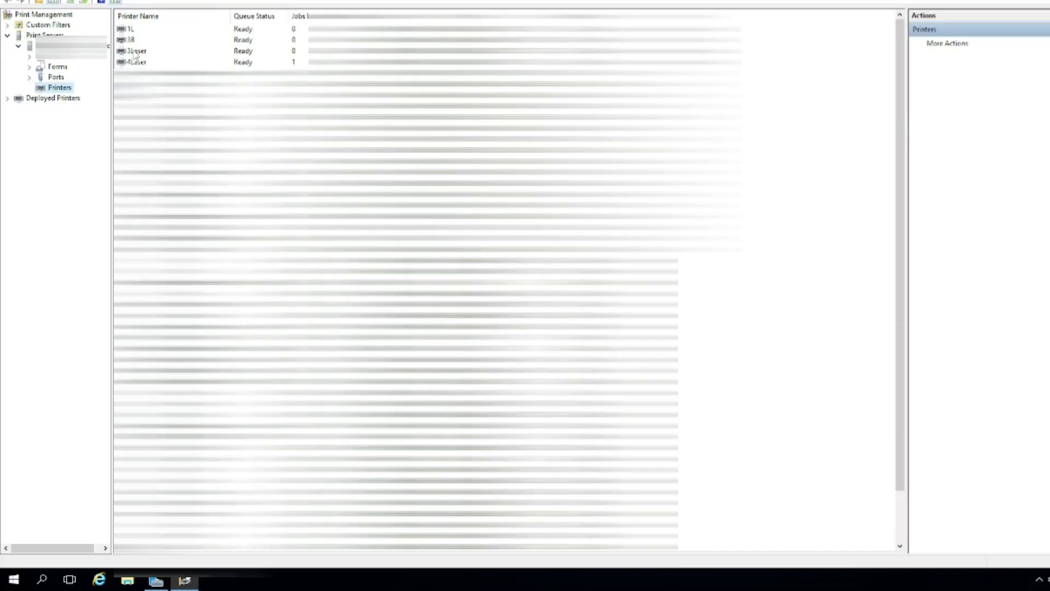
{"action": "right_click", "coordinate": [134, 53]}
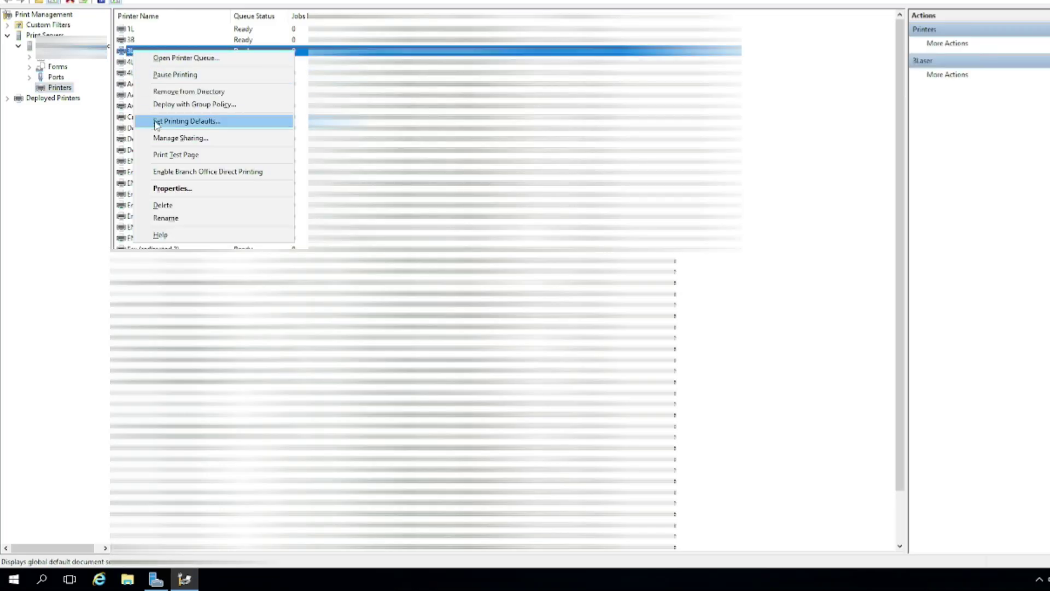
{"action": "left_click", "coordinate": [172, 188]}
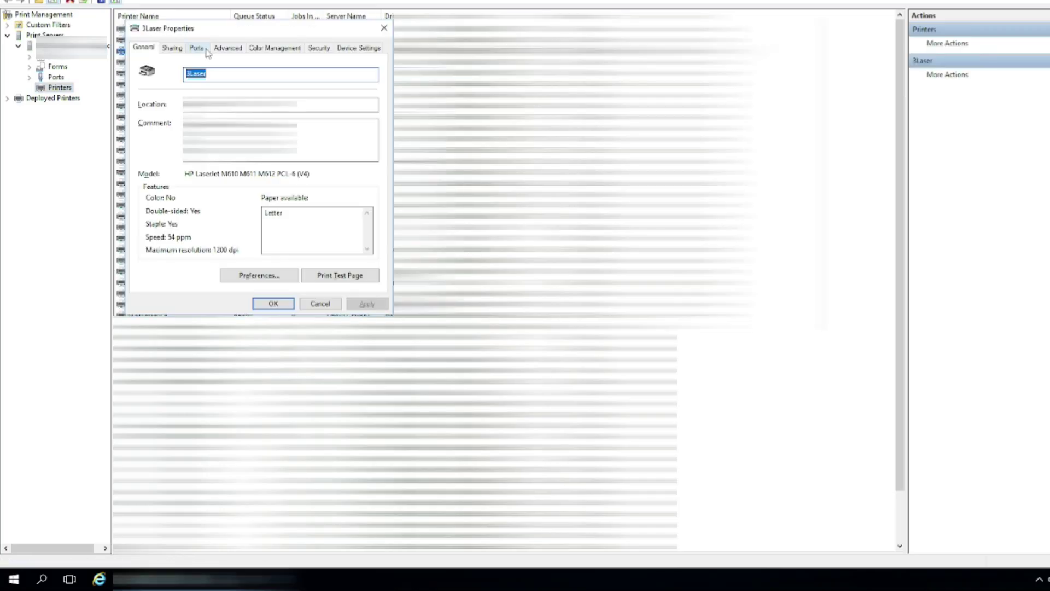
{"action": "left_click", "coordinate": [228, 49]}
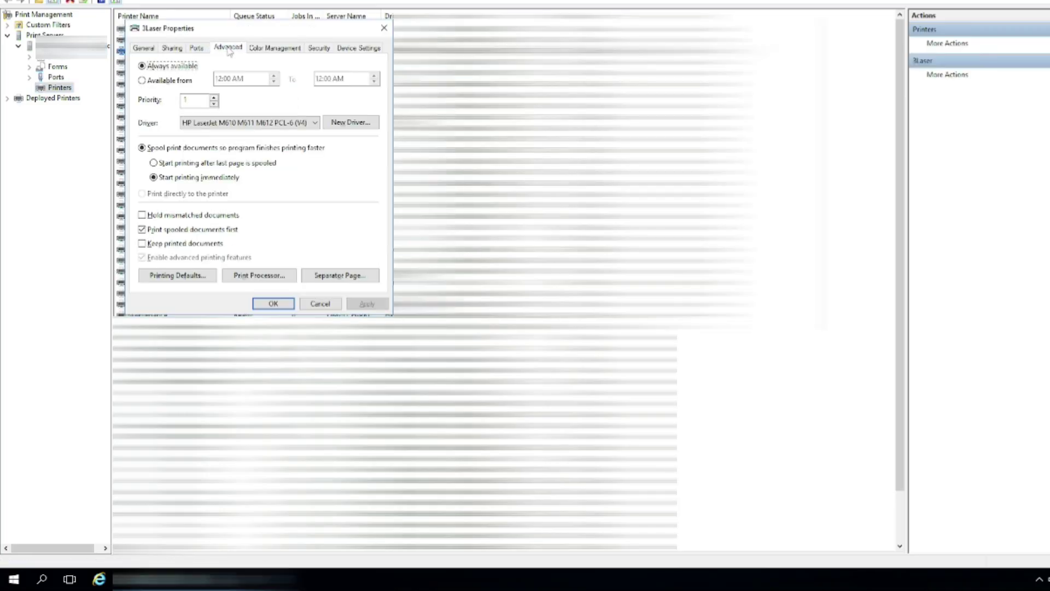
{"action": "left_click", "coordinate": [315, 123]}
{"action": "left_click", "coordinate": [246, 134]}
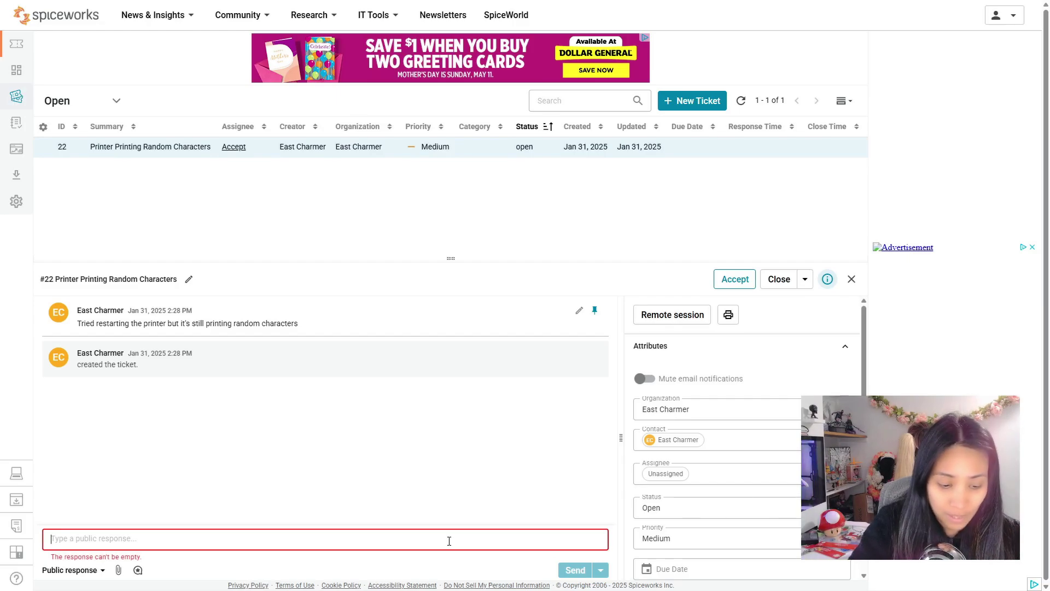
- Reply on ticket #22 that the driver was updated, asking the user to test, and set it to Wait for user
{"action": "left_click", "coordinate": [348, 541]}
{"action": "type", "text": "Hello, the printer driver has "}
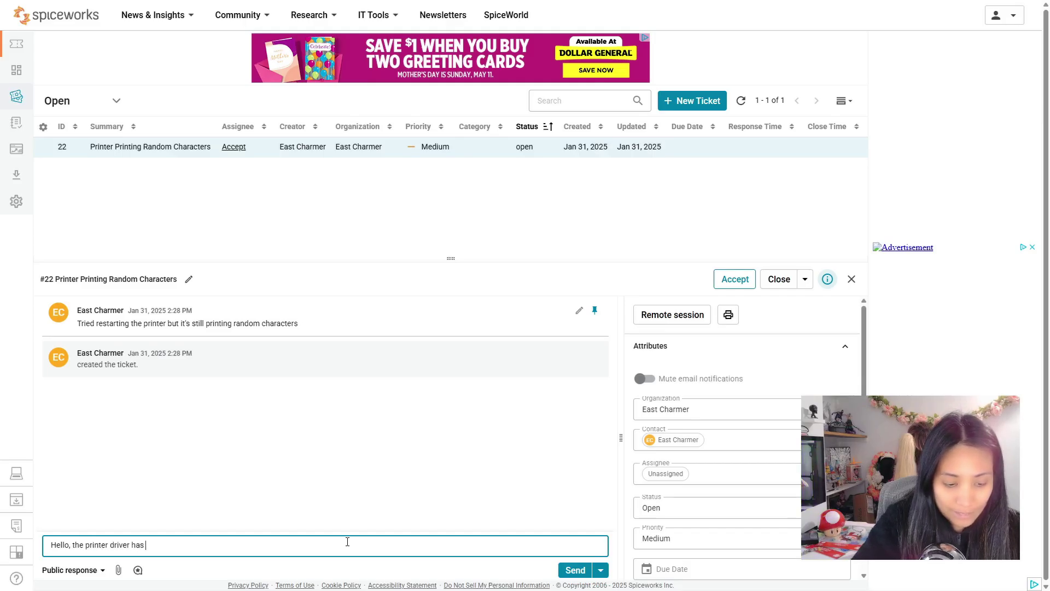
{"action": "type", "text": "been updated t"}
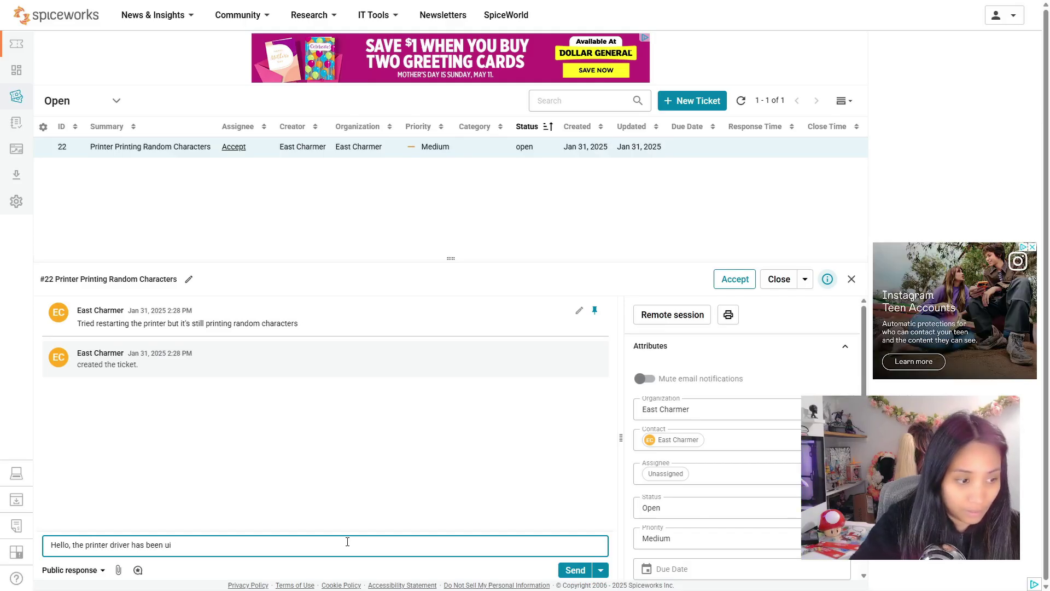
{"action": "type", "text": "o fix this issue. Ca"}
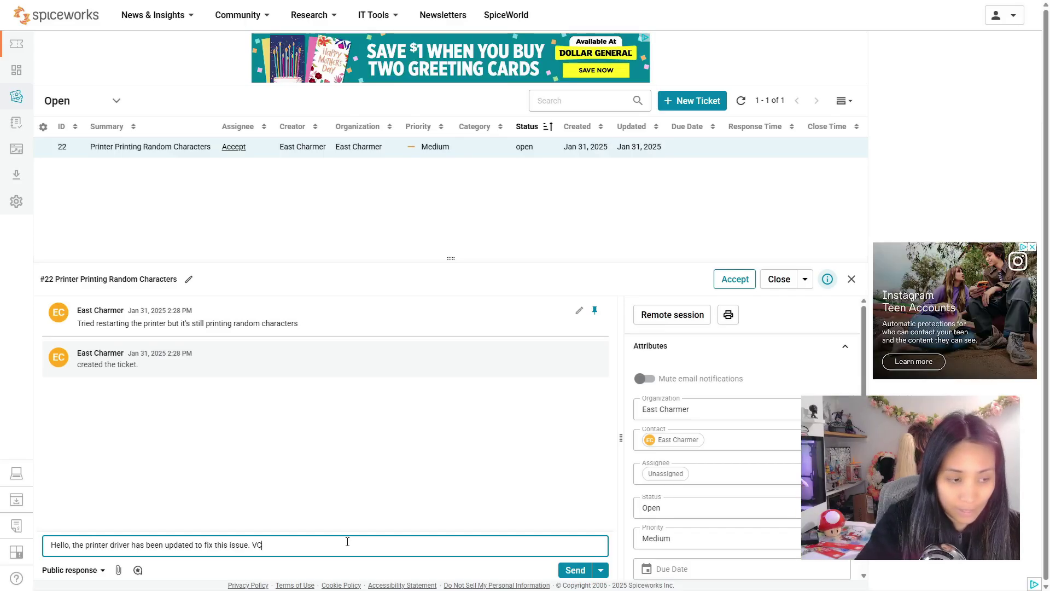
{"action": "key", "text": "Caps_Lock"}
{"action": "type", "text": "N"}
{"action": "key", "text": "Caps_Lock"}
{"action": "key", "text": "BackSpace"}
{"action": "key", "text": "BackSpace"}
{"action": "type", "text": "n you please test on your end?"}
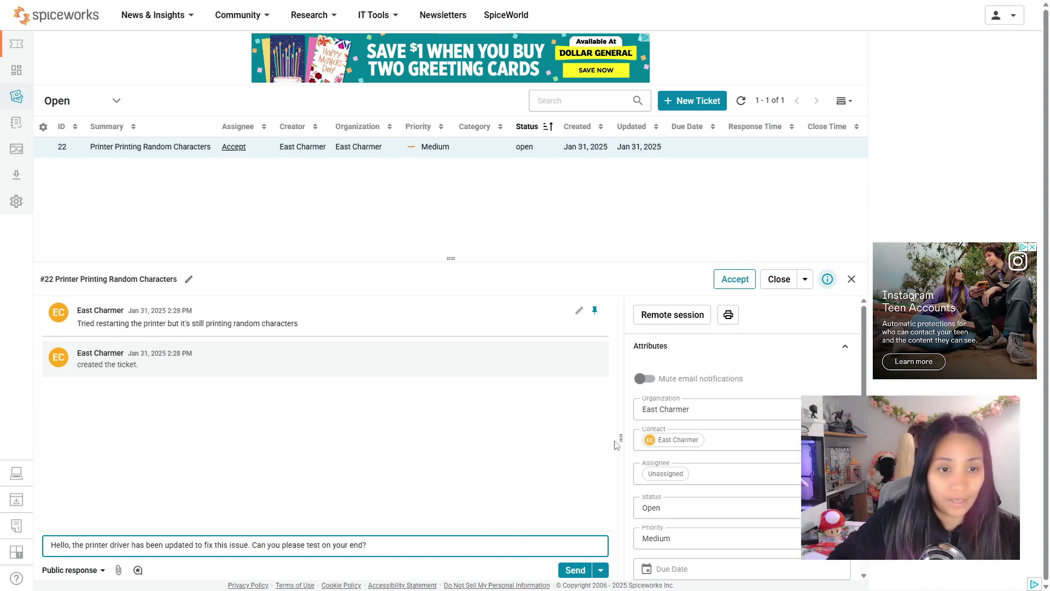
{"action": "left_click", "coordinate": [805, 279]}
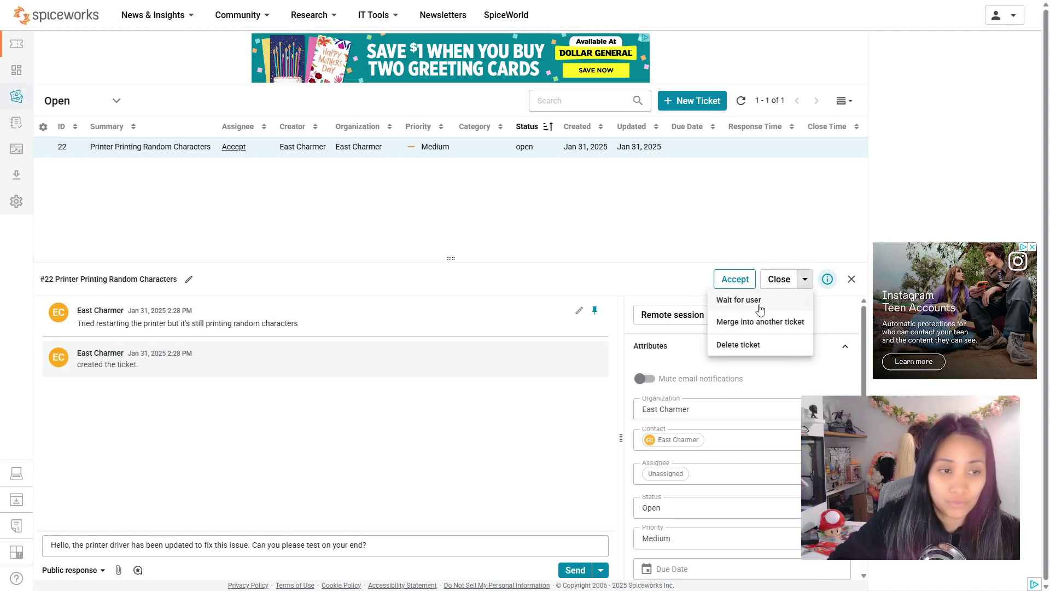
{"action": "left_click", "coordinate": [760, 309]}
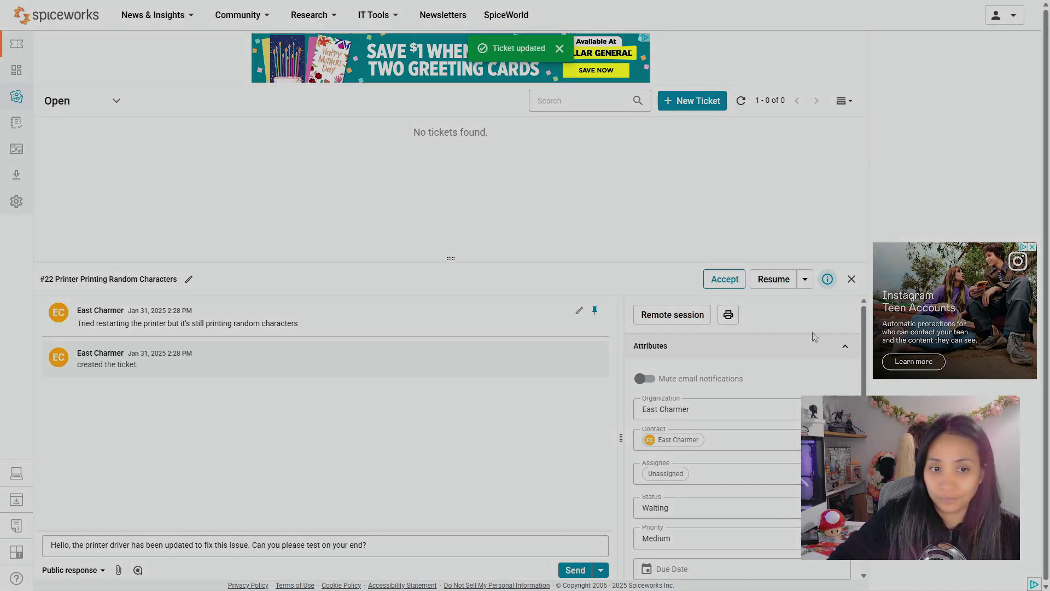